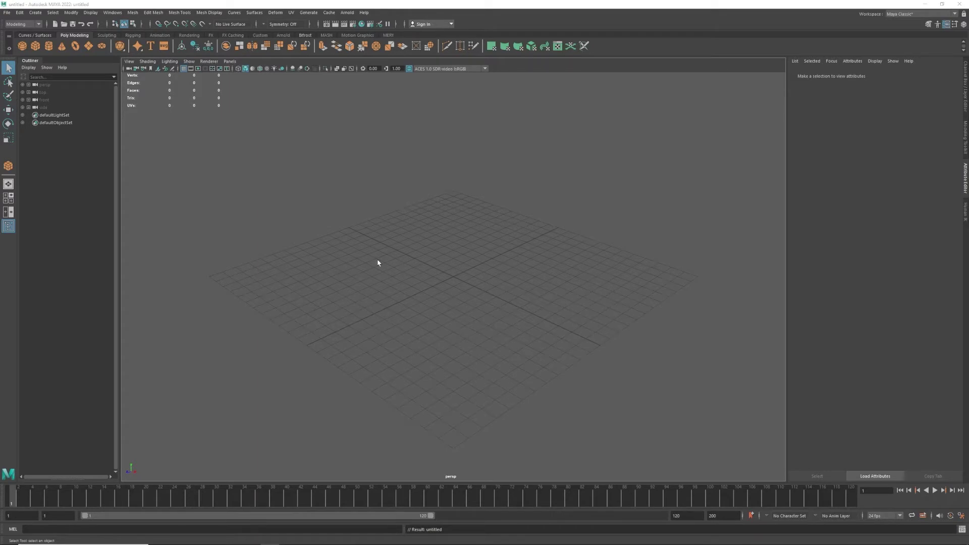
# Step: View the turnaround_gypsy.jpg Sasha reference sheet in IrfanView from the desktop, then close it
pyautogui.click(925, 4)
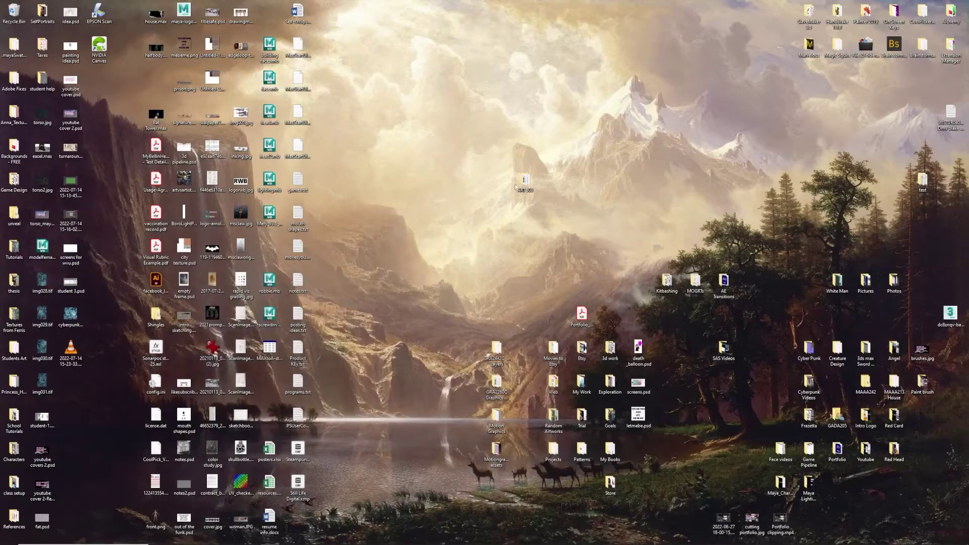
pyautogui.doubleClick(73, 158)
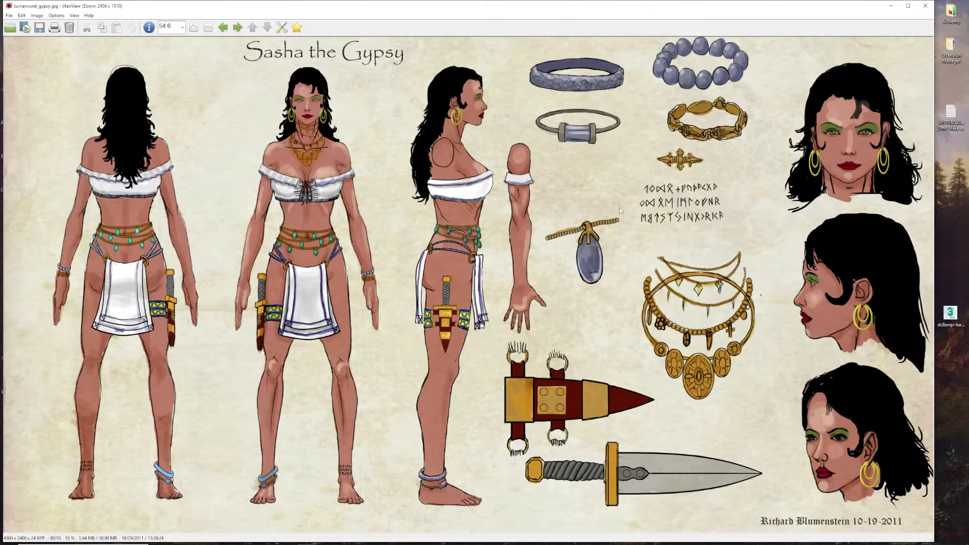
pyautogui.click(926, 5)
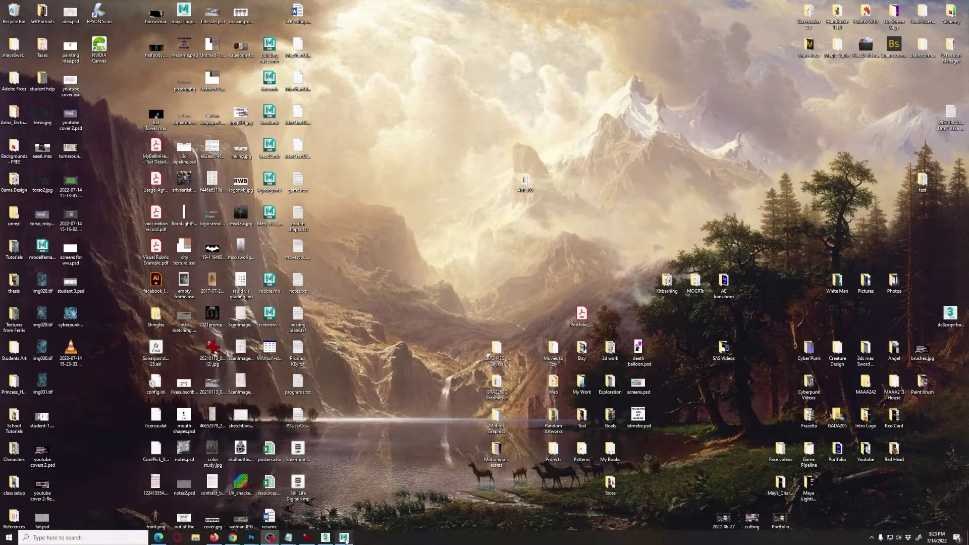
# Step: Drag out a large polygon plane, pPlane1, across the grid and tumble the view onto it
pyautogui.click(345, 538)
pyautogui.click(89, 46)
pyautogui.moveTo(221, 236); pyautogui.dragTo(788, 309)
pyautogui.scroll(3, 459, 292)
pyautogui.scroll(-2, 460, 292)
pyautogui.keyDown('alt'); pyautogui.moveTo(417, 243); pyautogui.dragTo(457, 266); pyautogui.keyUp('alt')
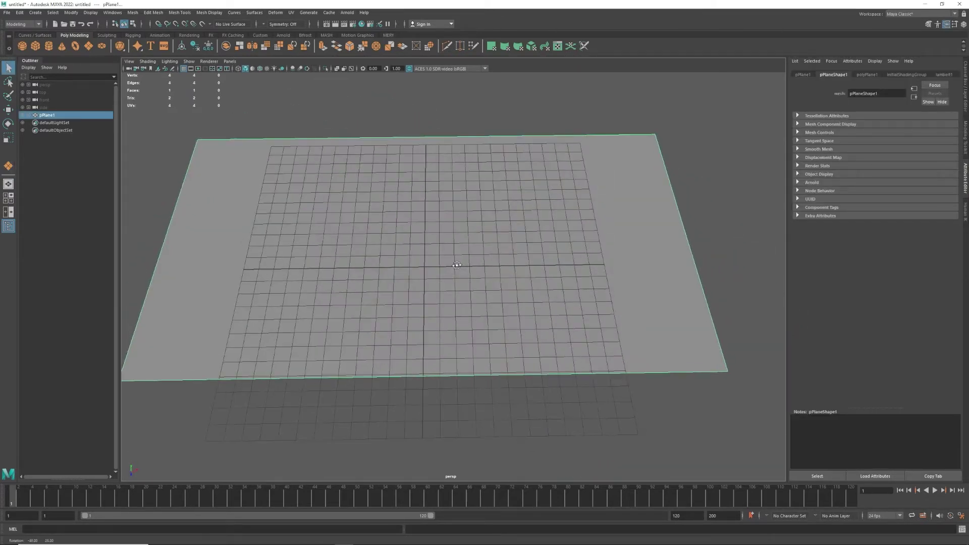
# Step: Create standardSurface2 in Hypershade and set its Specular Weight to 0
pyautogui.click(361, 24)
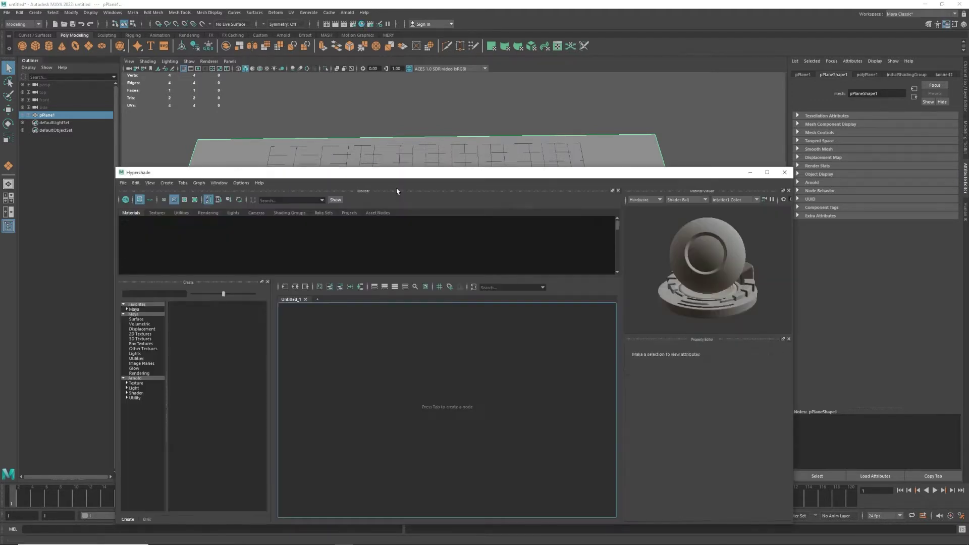
pyautogui.moveTo(407, 177); pyautogui.dragTo(475, 88)
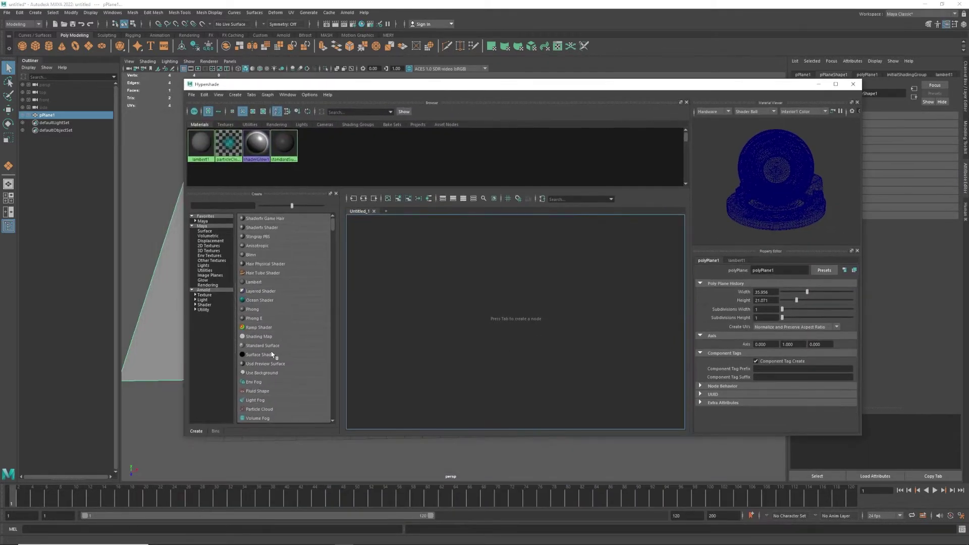
pyautogui.click(266, 348)
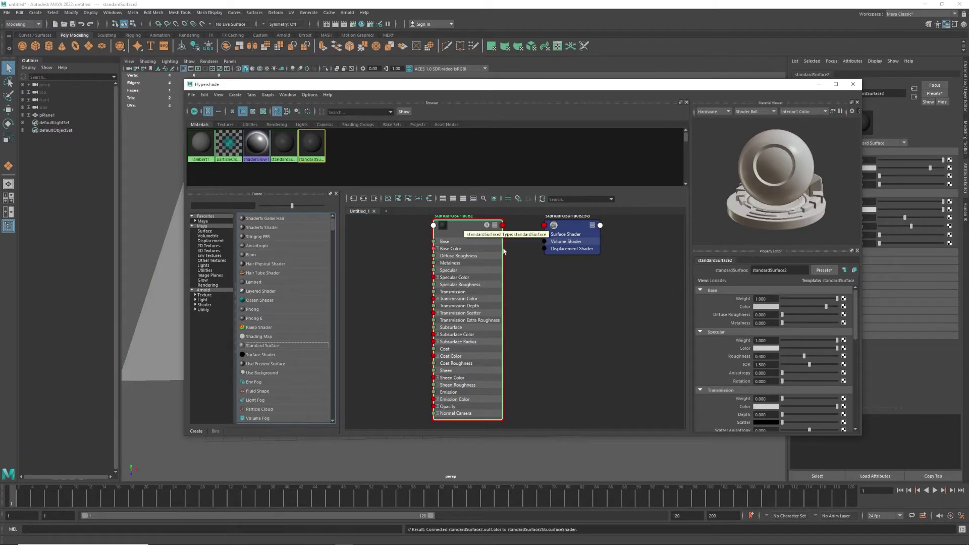
pyautogui.moveTo(802, 341); pyautogui.dragTo(775, 345)
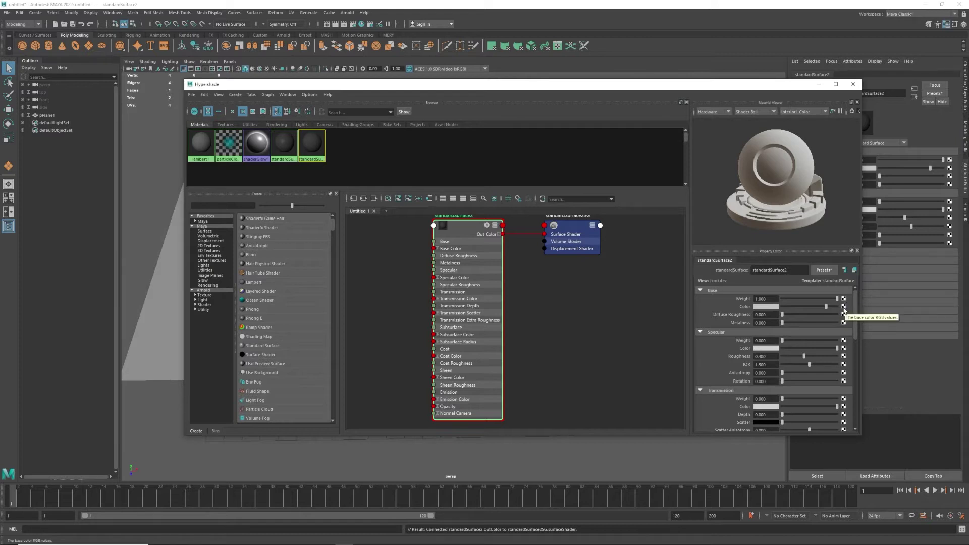
# Step: Connect a File texture loading Desktop's turnaround_gypsy.jpg to standardSurface2's Base Color
pyautogui.click(843, 310)
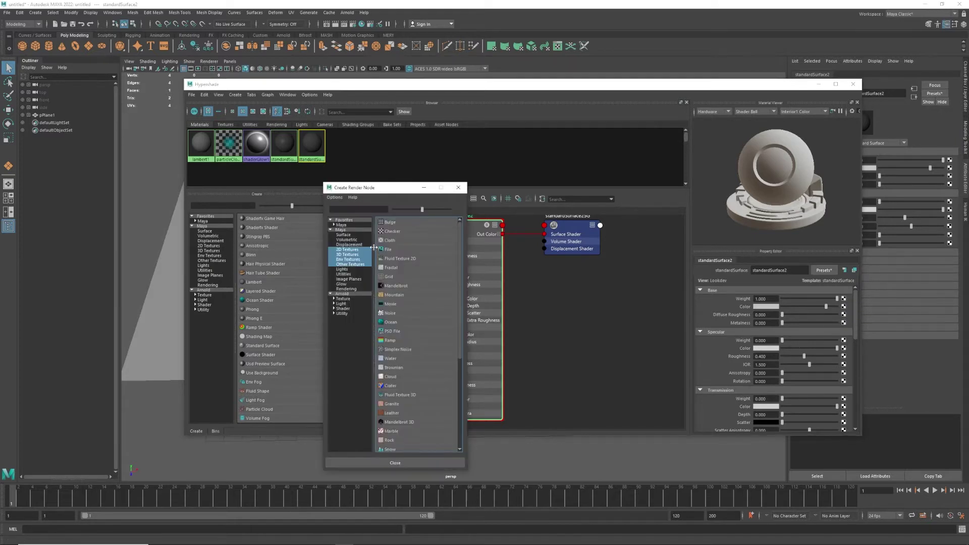
pyautogui.click(388, 250)
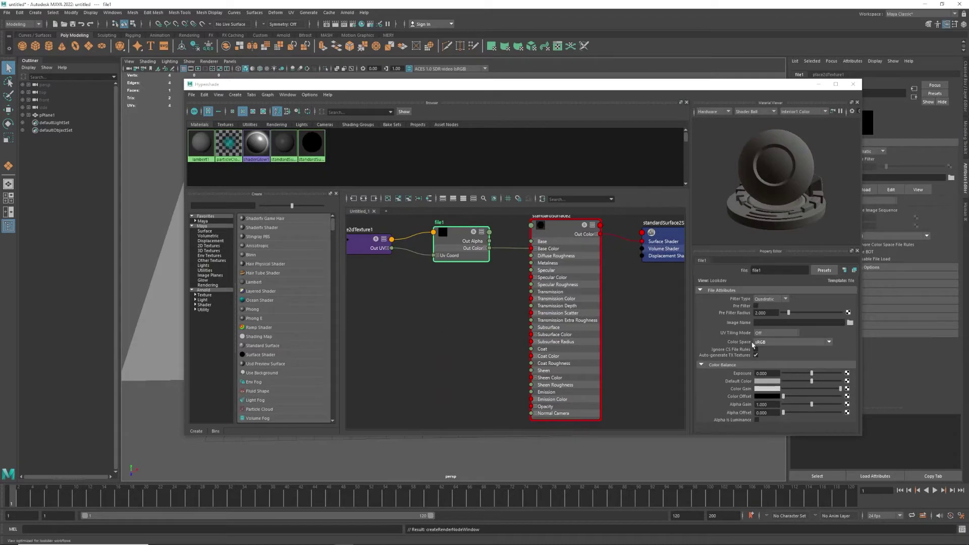
pyautogui.click(850, 323)
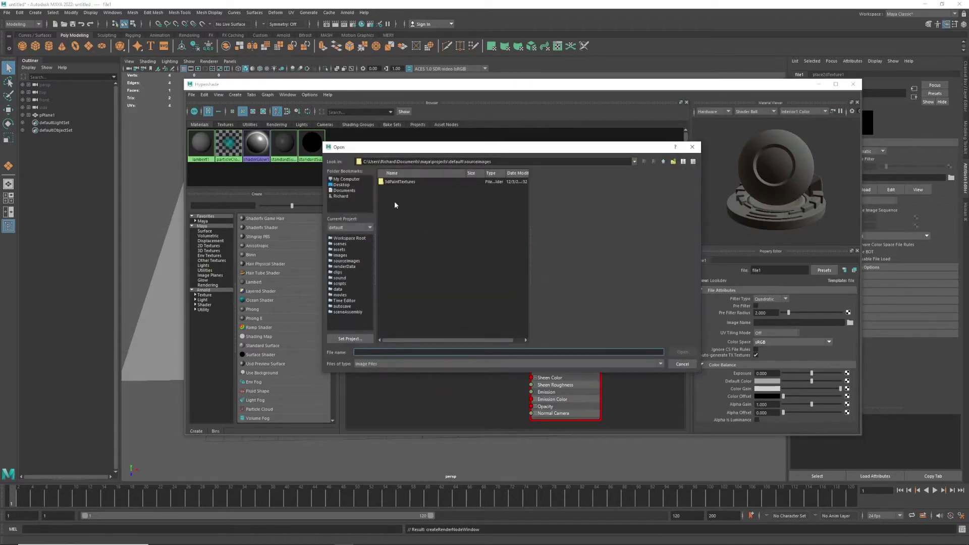
pyautogui.click(342, 185)
pyautogui.scroll(-15, 417, 262)
pyautogui.scroll(-3, 414, 280)
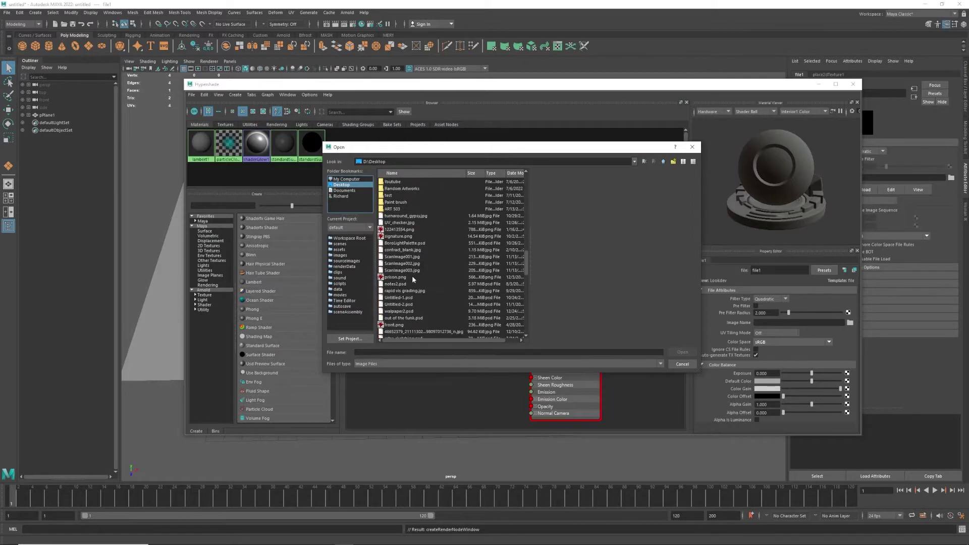
pyautogui.click(404, 217)
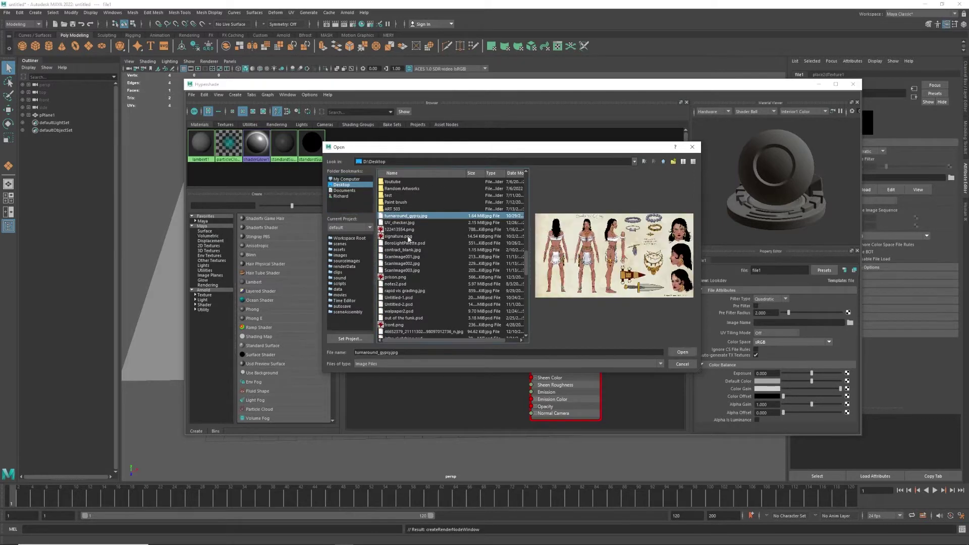
pyautogui.click(682, 352)
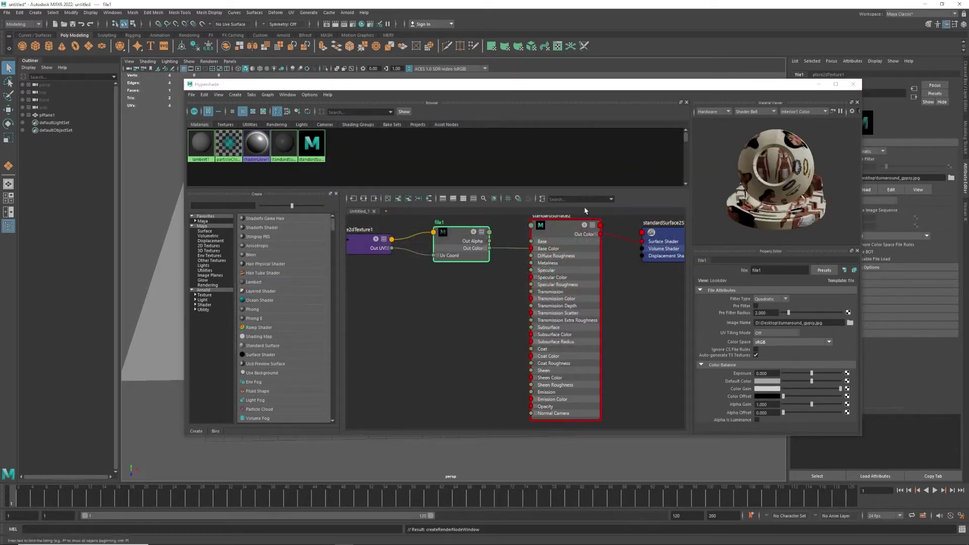
# Step: Assign standardSurface2 to the selected pPlane1 and close Hypershade
pyautogui.moveTo(554, 84); pyautogui.dragTo(677, 179)
pyautogui.click(535, 142)
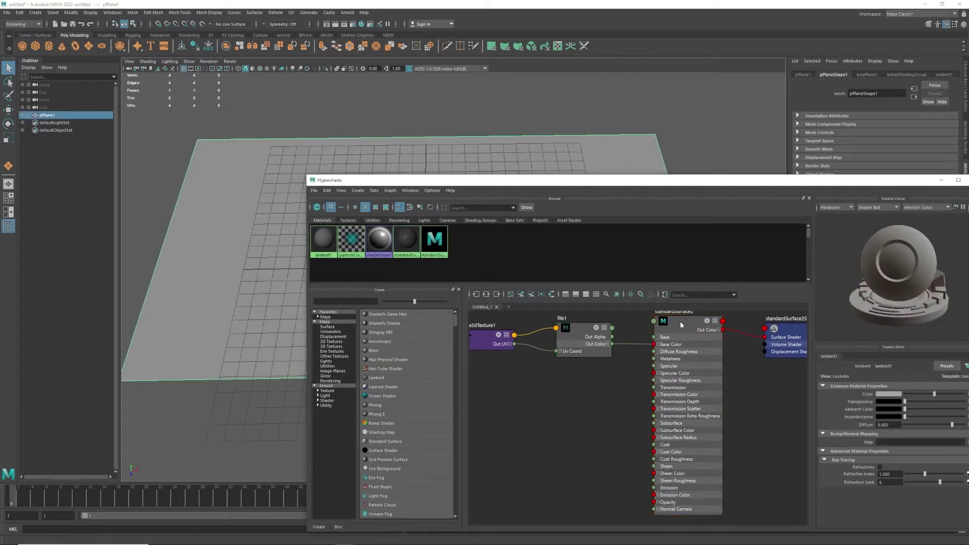
pyautogui.moveTo(680, 321); pyautogui.dragTo(681, 300, button='right')
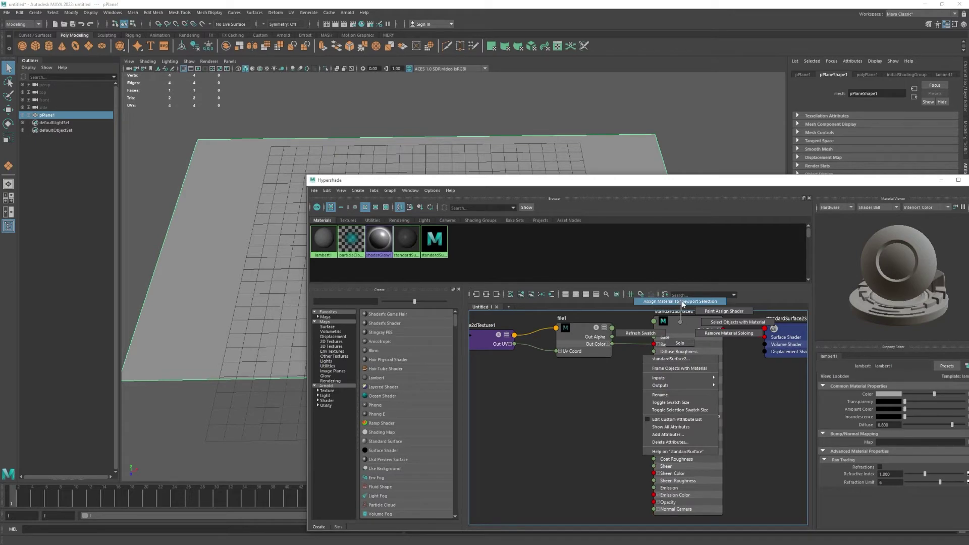
pyautogui.moveTo(683, 304); pyautogui.dragTo(683, 303, button='right')
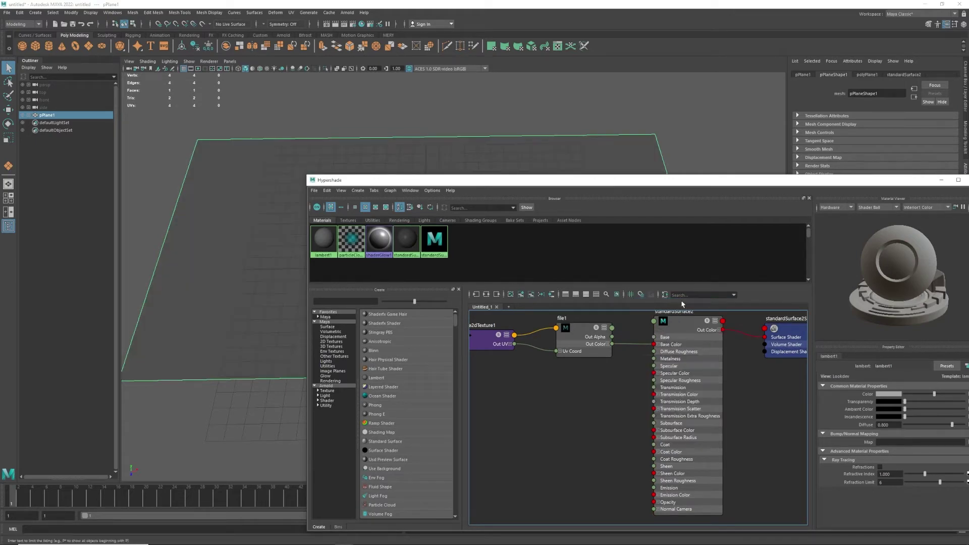
pyautogui.moveTo(812, 184); pyautogui.dragTo(647, 121)
pyautogui.click(815, 117)
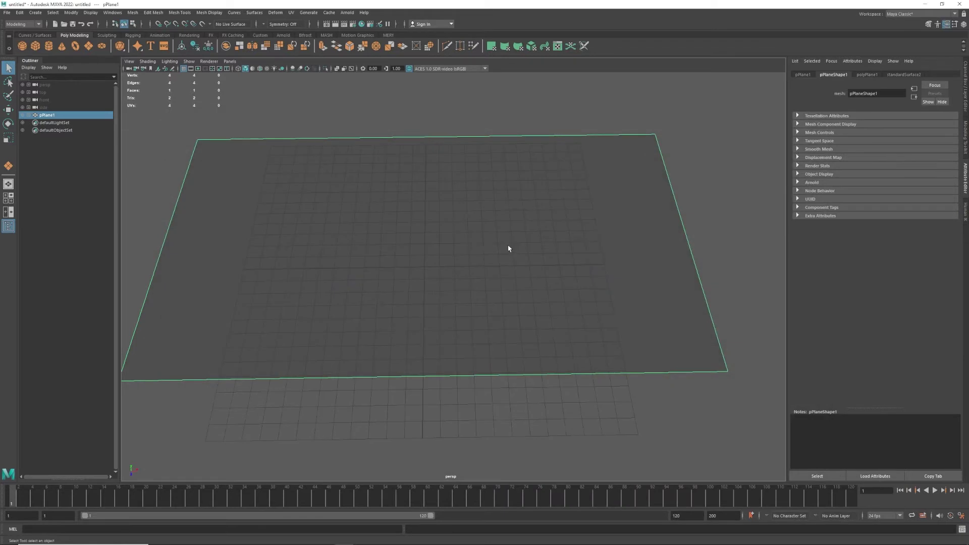
# Step: Move the plane's bottom and top UV edges to fit the whole turnaround image, with Textured shading on
pyautogui.click(557, 46)
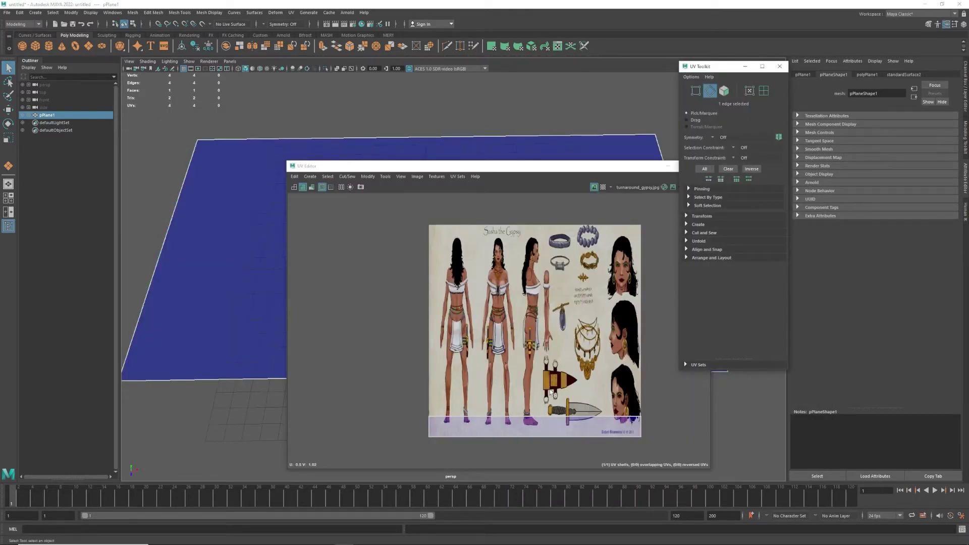
pyautogui.moveTo(513, 384); pyautogui.dragTo(515, 371, button='right')
pyautogui.click(535, 416)
pyautogui.press('w')
pyautogui.moveTo(536, 385); pyautogui.dragTo(545, 189)
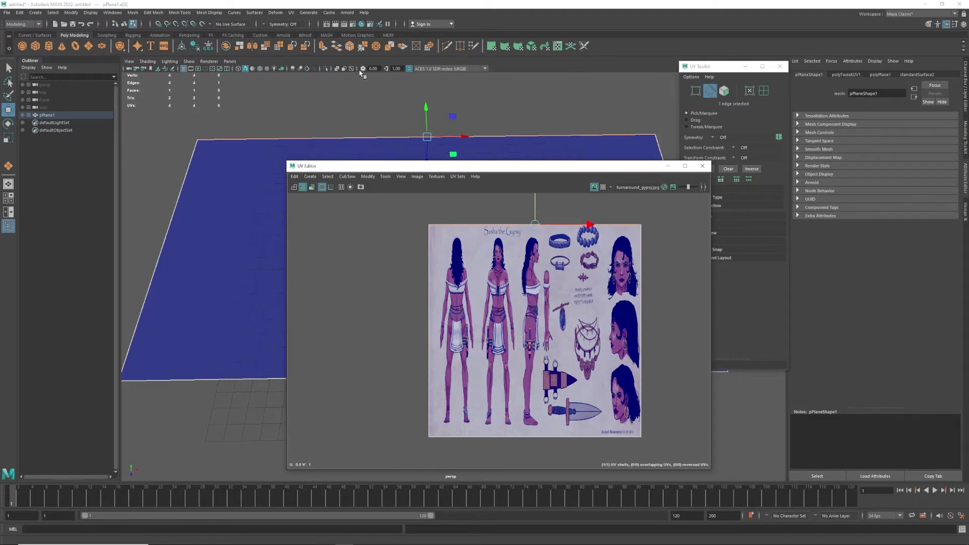
pyautogui.click(267, 68)
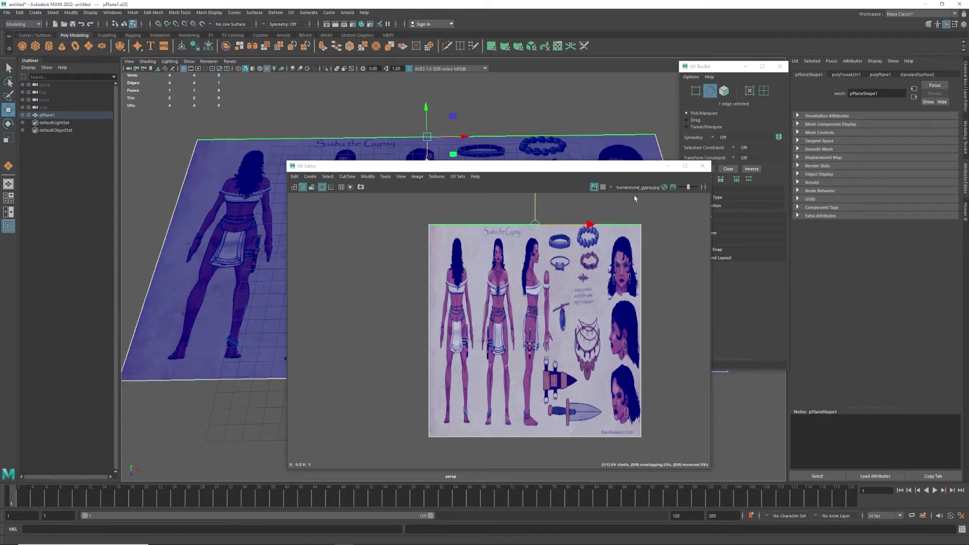
pyautogui.moveTo(535, 205); pyautogui.dragTo(535, 197)
pyautogui.click(703, 166)
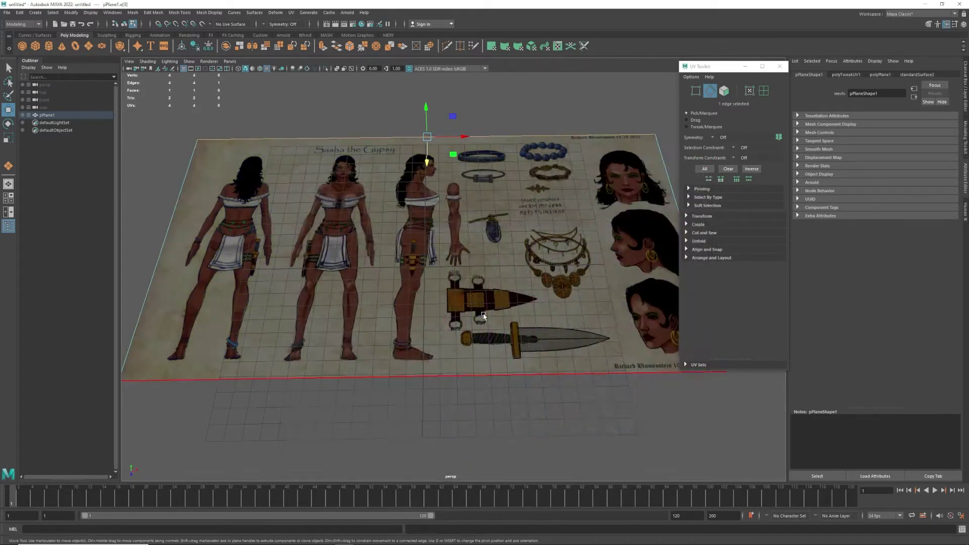
pyautogui.keyDown('alt'); pyautogui.moveTo(488, 214); pyautogui.dragTo(455, 266); pyautogui.keyUp('alt')
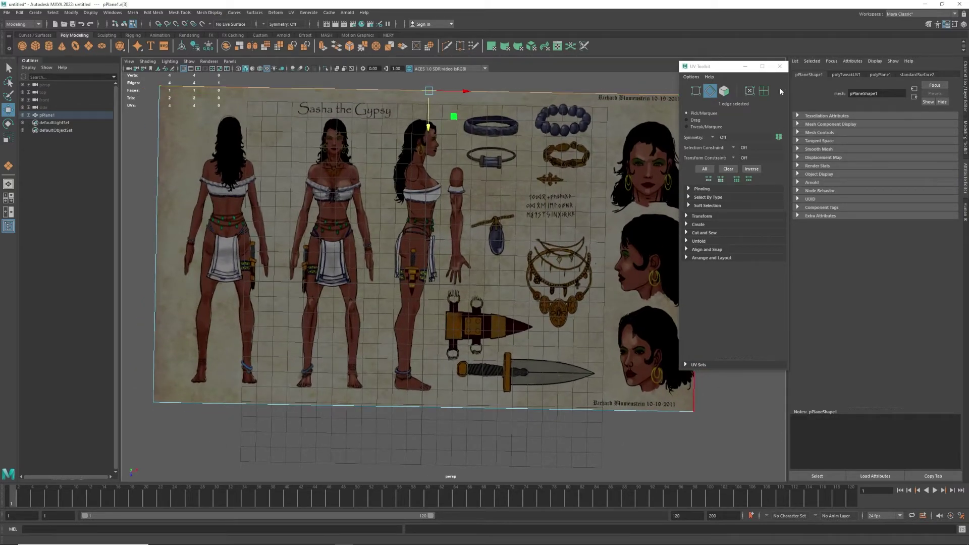
# Step: With Multi-Cut, add vertical cuts beside the side view, arm and head drawings
pyautogui.click(780, 67)
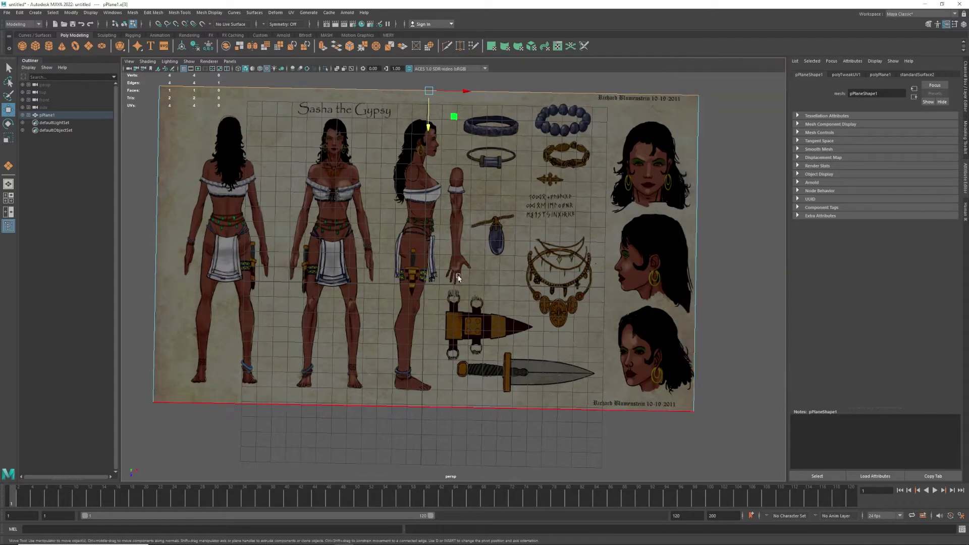
pyautogui.keyDown('shift'); pyautogui.rightClick(393, 282); pyautogui.keyUp('shift')
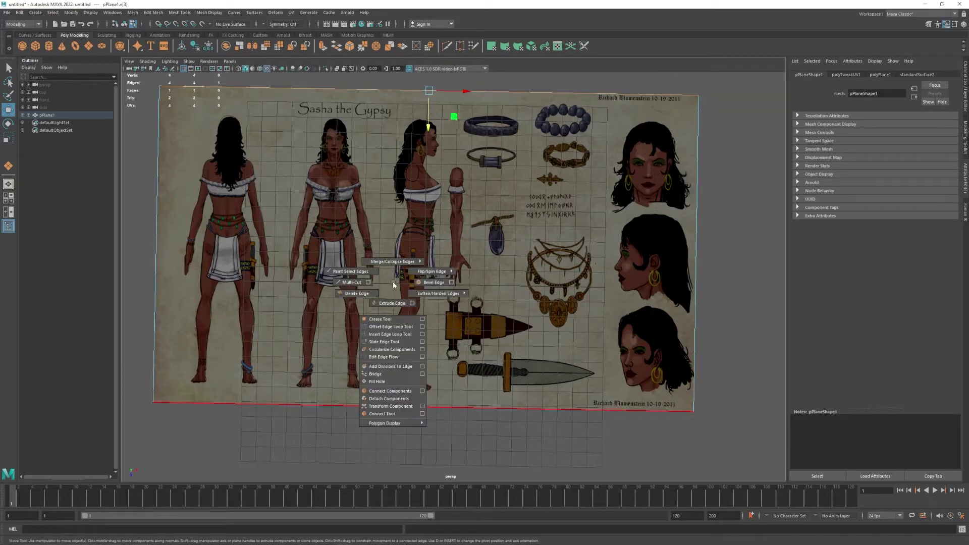
pyautogui.keyDown('shift'); pyautogui.moveTo(393, 284); pyautogui.dragTo(351, 285, button='right'); pyautogui.keyUp('shift')
pyautogui.keyDown('shift'); pyautogui.moveTo(351, 285); pyautogui.dragTo(351, 285, button='right'); pyautogui.keyUp('shift')
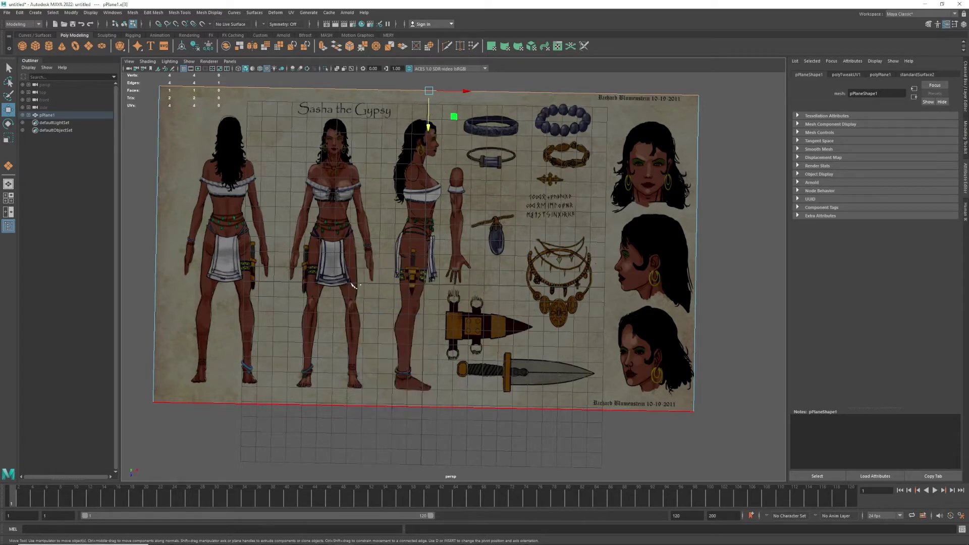
pyautogui.keyDown('ctrl'); pyautogui.click(278, 391); pyautogui.keyUp('ctrl')
pyautogui.keyDown('ctrl'); pyautogui.click(380, 365); pyautogui.keyUp('ctrl')
pyautogui.keyDown('ctrl'); pyautogui.click(380, 345); pyautogui.keyUp('ctrl')
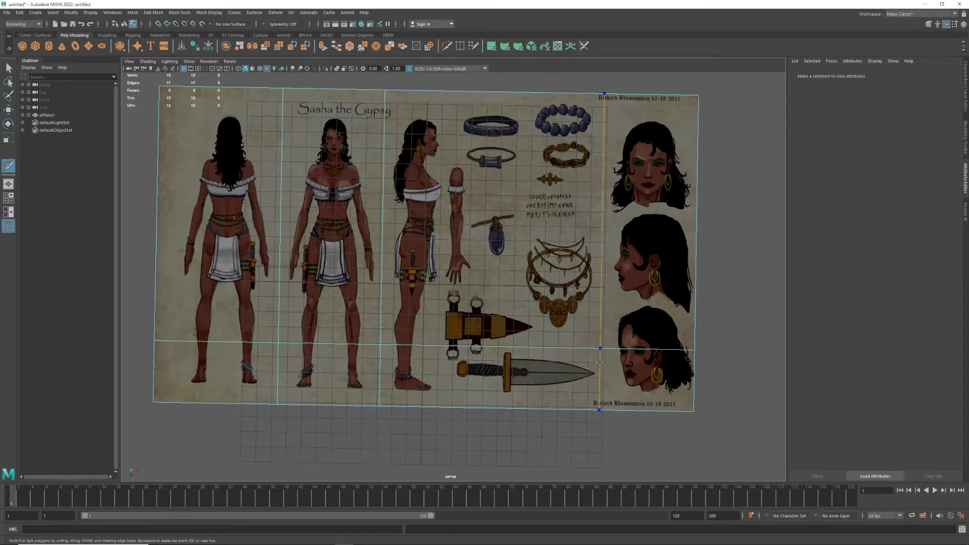
pyautogui.hotkey('ctrl', 'z')
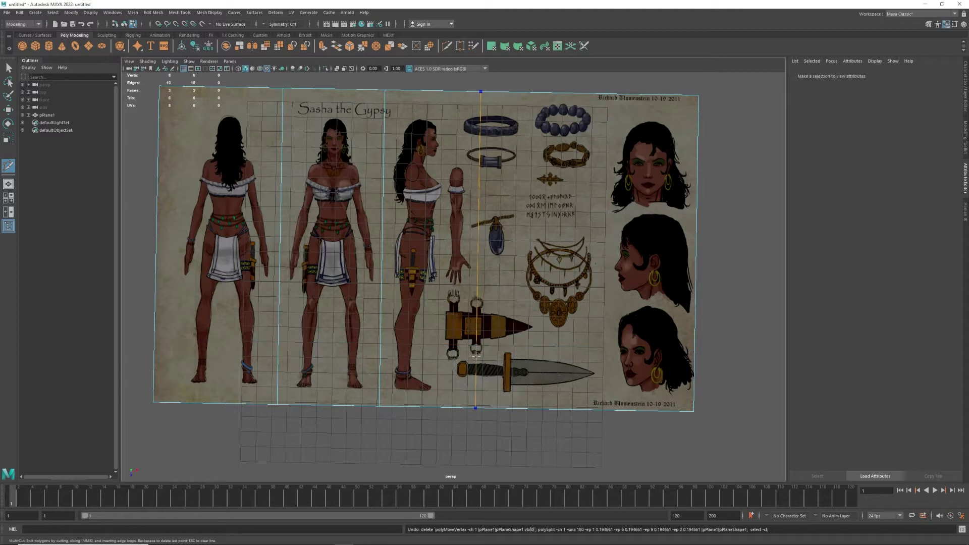
pyautogui.keyDown('ctrl'); pyautogui.click(442, 355); pyautogui.keyUp('ctrl')
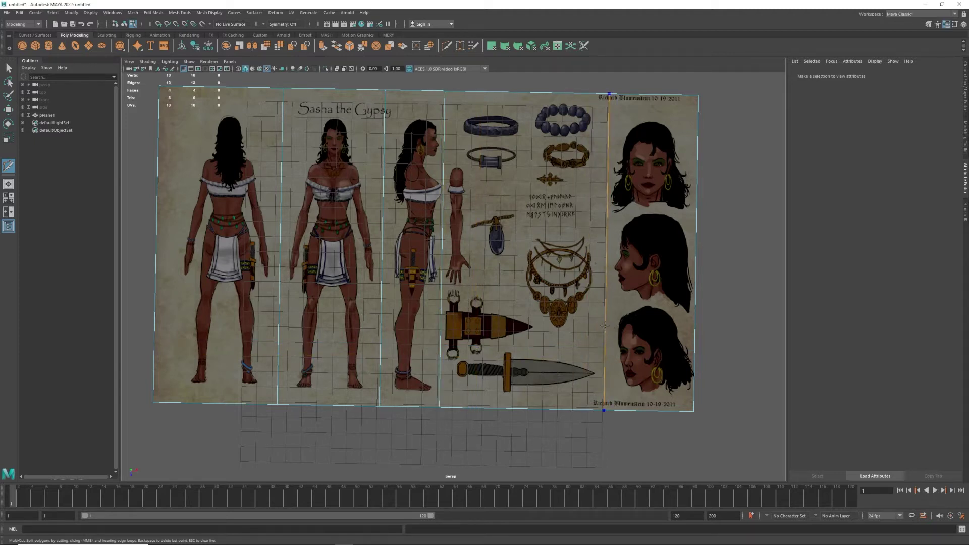
pyautogui.keyDown('ctrl'); pyautogui.click(605, 326); pyautogui.keyUp('ctrl')
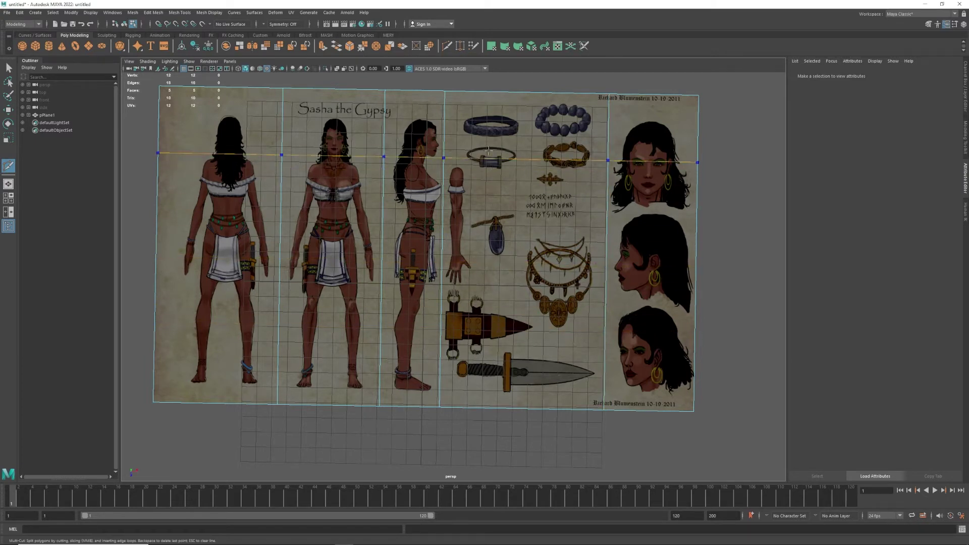
pyautogui.keyDown('ctrl'); pyautogui.click(477, 91); pyautogui.keyUp('ctrl')
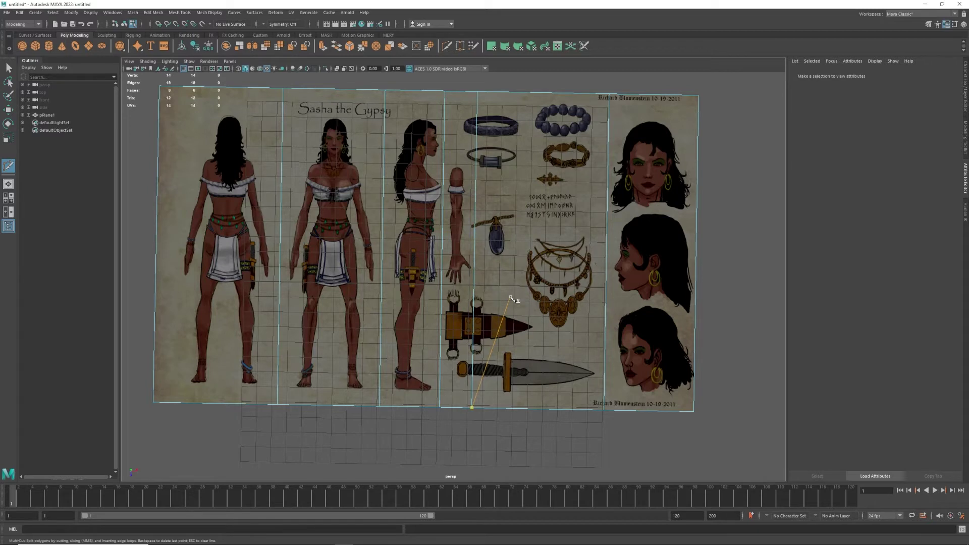
# Step: Cut horizontal edges just below and just above the arm drawing
pyautogui.press('w')
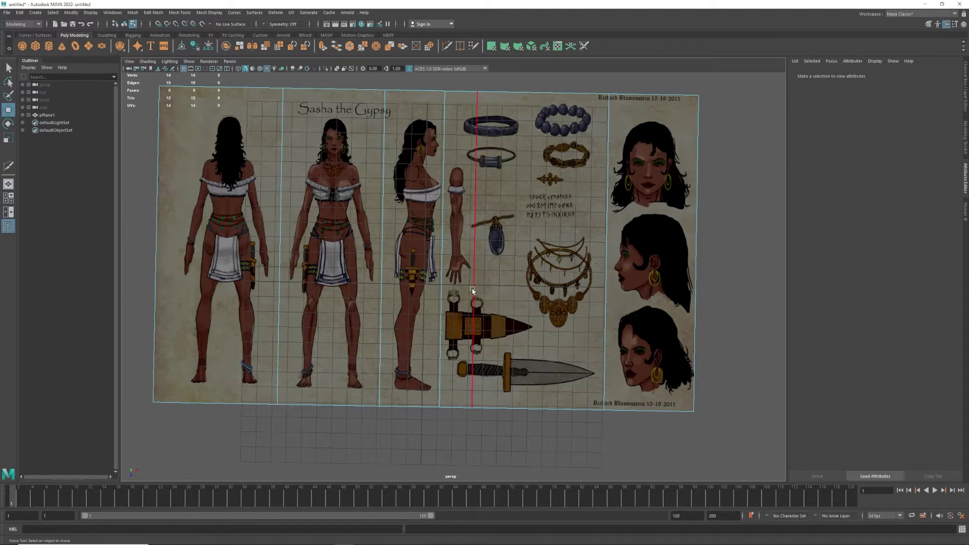
pyautogui.keyDown('shift'); pyautogui.moveTo(474, 290); pyautogui.dragTo(440, 289, button='right'); pyautogui.keyUp('shift')
pyautogui.click(441, 287)
pyautogui.click(474, 288)
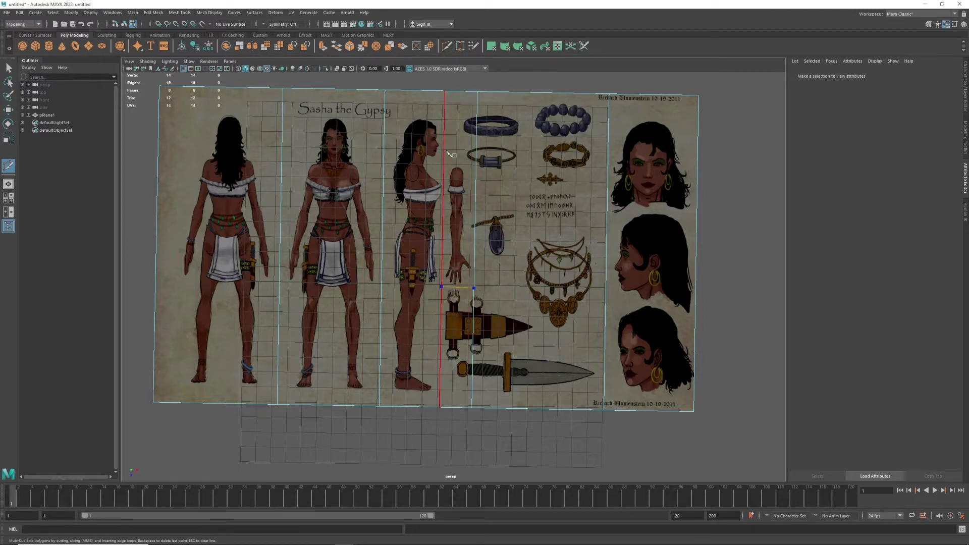
pyautogui.press('Return')
pyautogui.click(443, 162)
pyautogui.click(476, 163)
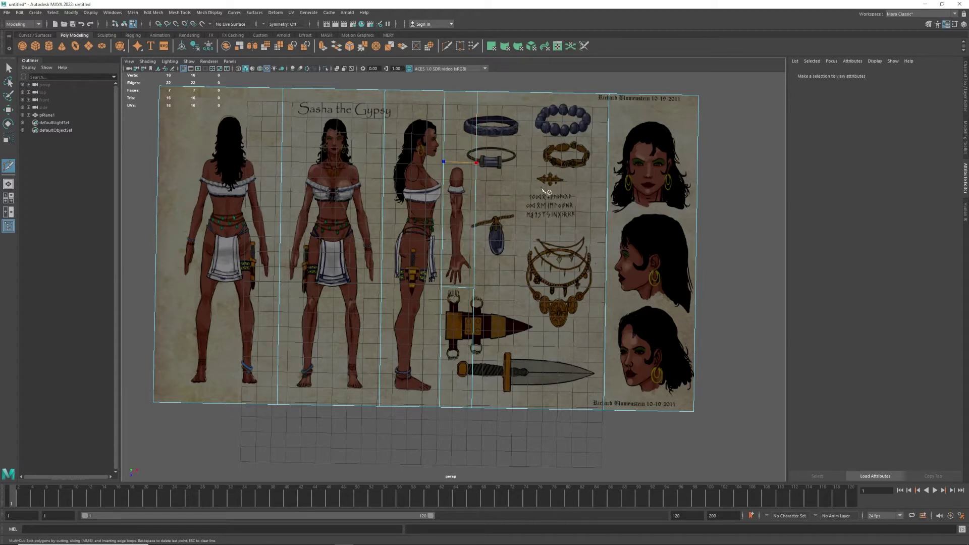
pyautogui.press('Return')
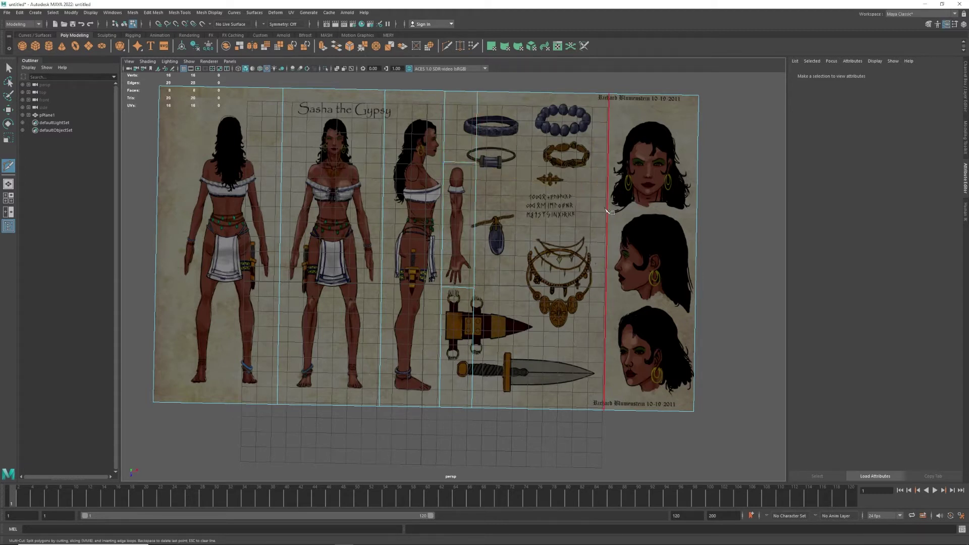
# Step: Cut three horizontal edges across the head column, separating each head drawing
pyautogui.click(608, 209)
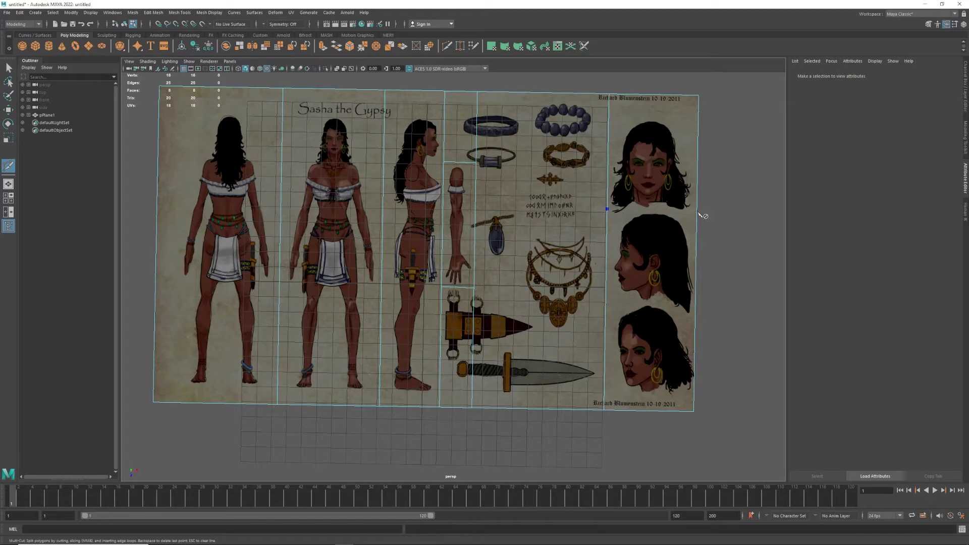
pyautogui.click(698, 213)
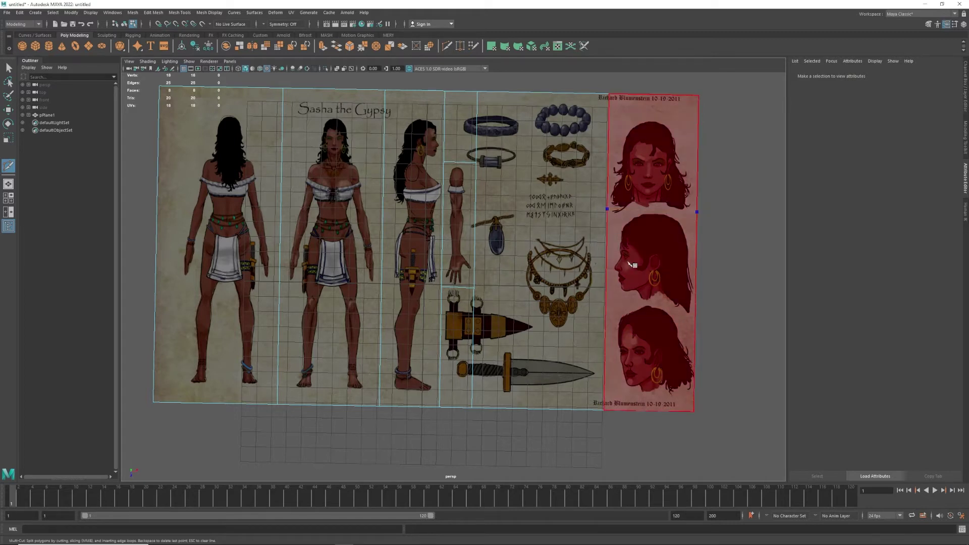
pyautogui.rightClick(631, 264)
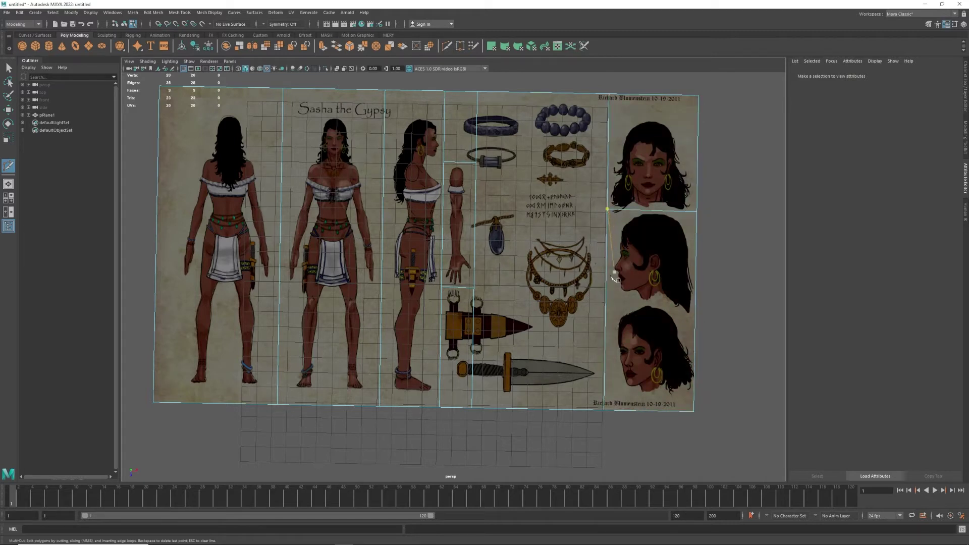
pyautogui.click(606, 305)
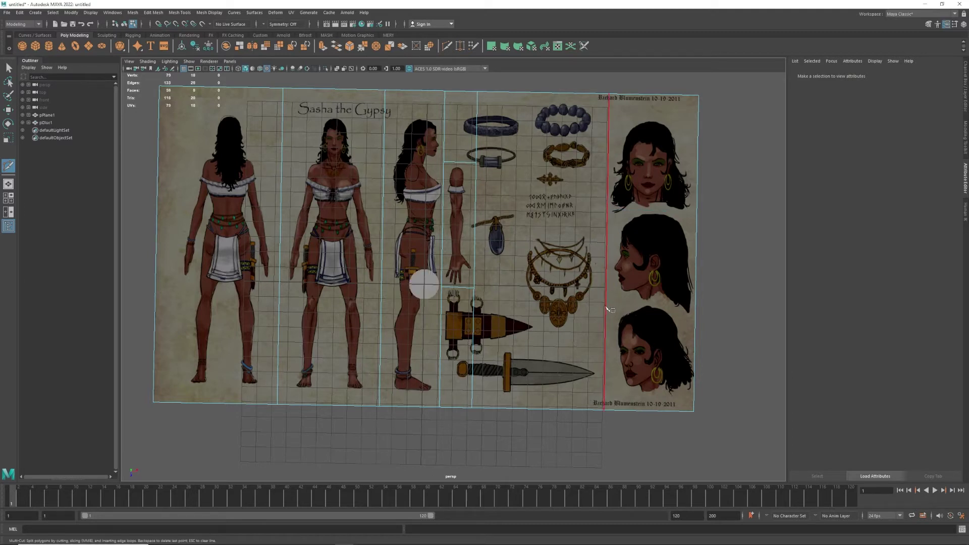
pyautogui.click(697, 312)
pyautogui.rightClick(608, 220)
pyautogui.click(608, 215)
pyautogui.click(697, 216)
pyautogui.rightClick(745, 232)
# Step: Select the face below the arm, the jewellery and weapons column, and the bottom head face
pyautogui.press('w')
pyautogui.click(460, 312)
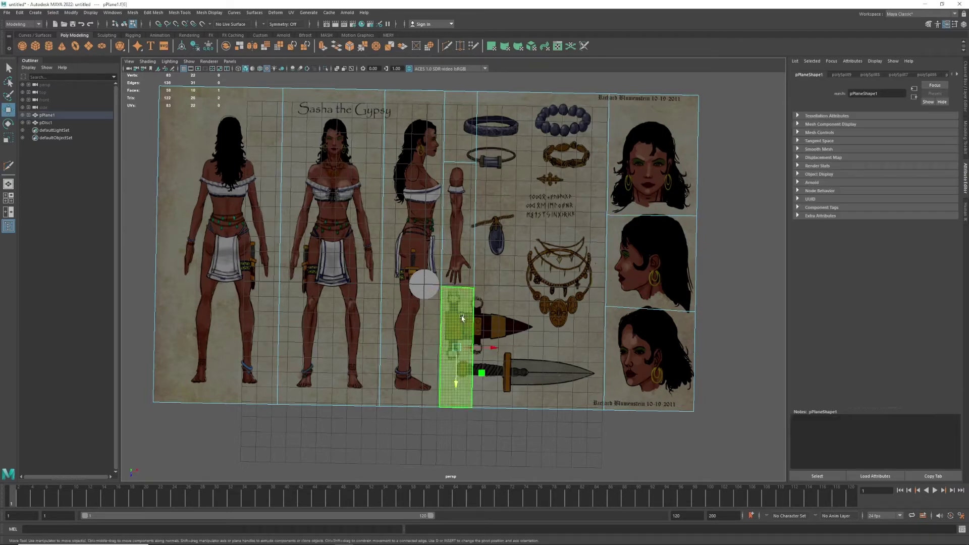
pyautogui.keyDown('shift'); pyautogui.click(504, 342); pyautogui.keyUp('shift')
pyautogui.keyDown('shift'); pyautogui.click(632, 371); pyautogui.keyUp('shift')
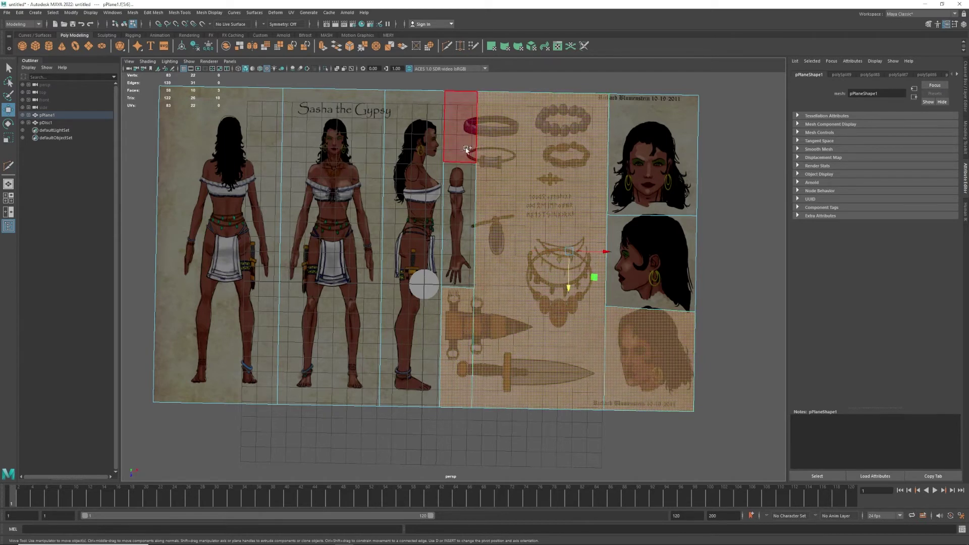
# Step: Delete the unwanted arm, jewellery, weapon and extra head faces, plus the stray pDisc1
pyautogui.keyDown('shift'); pyautogui.click(465, 148); pyautogui.keyUp('shift')
pyautogui.press('Delete')
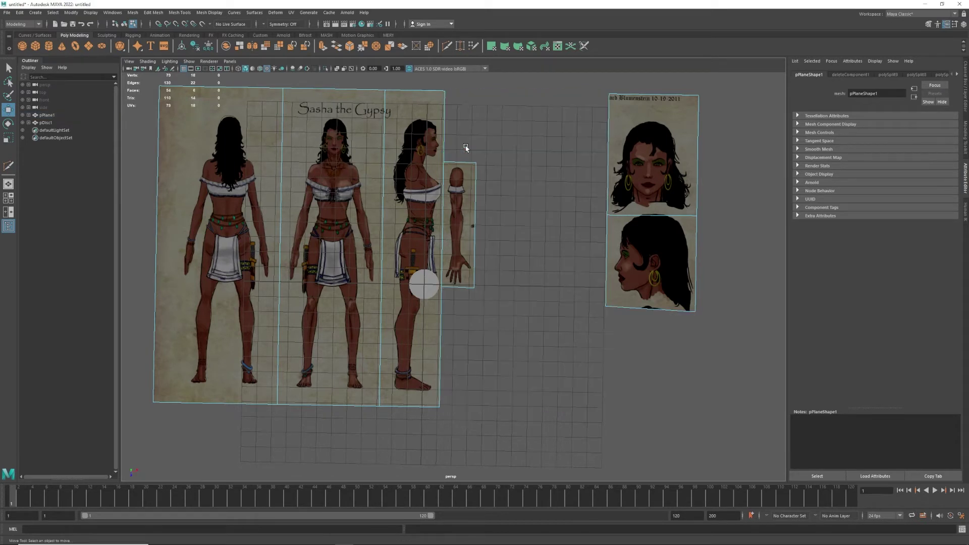
pyautogui.click(424, 284)
pyautogui.press('Delete')
# Step: Detach the arm, profile head and front-view body faces from the sheet with Edit Mesh > Detach
pyautogui.click(454, 270)
pyautogui.rightClick(463, 267)
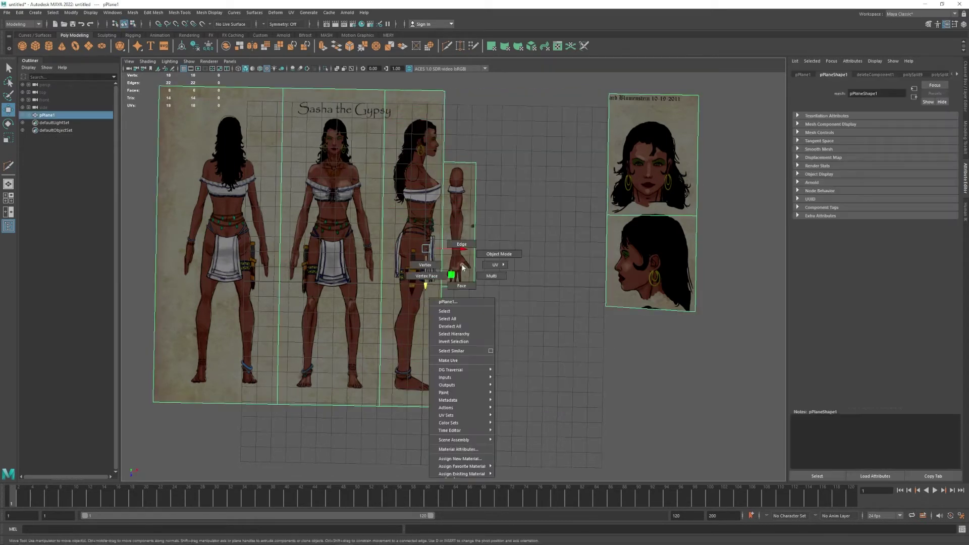
pyautogui.moveTo(463, 269); pyautogui.dragTo(462, 286, button='right')
pyautogui.click(457, 225)
pyautogui.keyDown('shift'); pyautogui.click(665, 275); pyautogui.keyUp('shift')
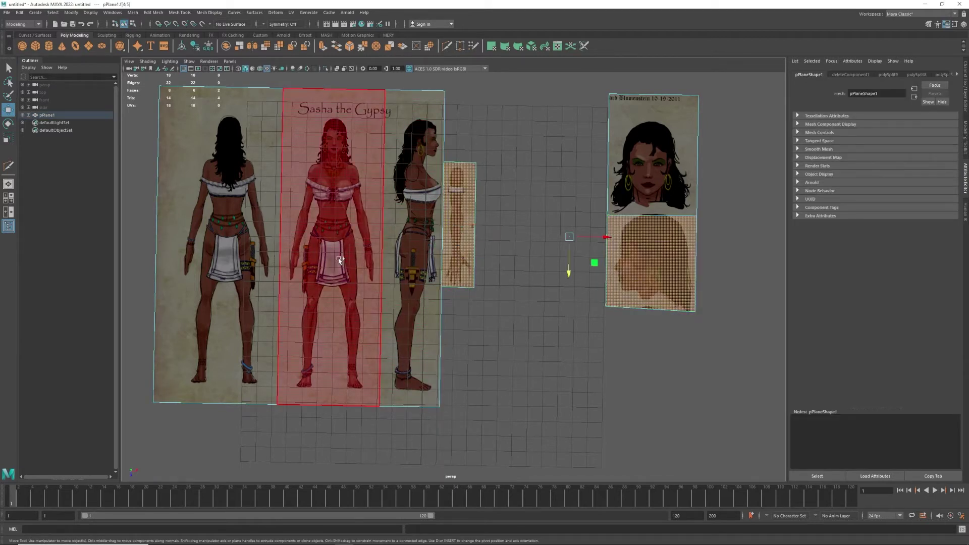
pyautogui.keyDown('shift'); pyautogui.click(324, 267); pyautogui.keyUp('shift')
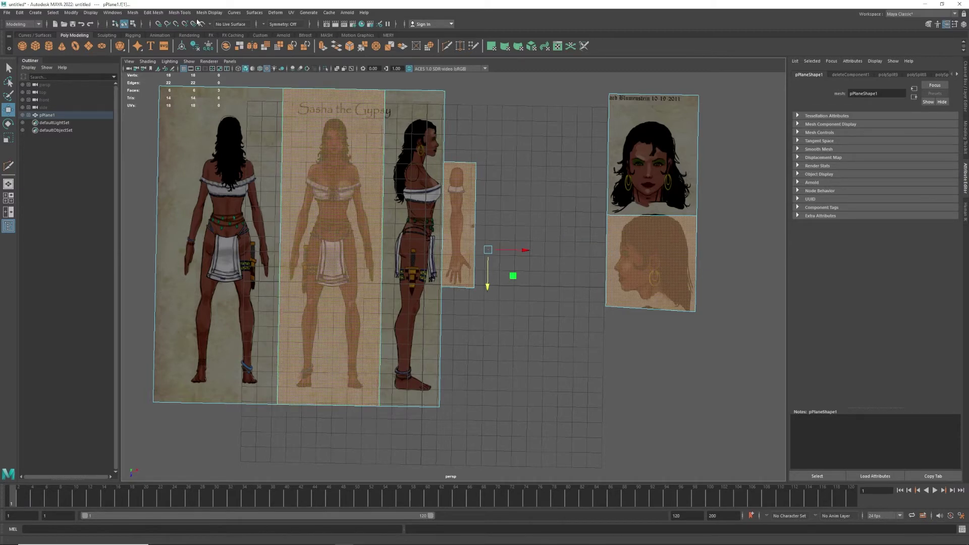
pyautogui.click(151, 13)
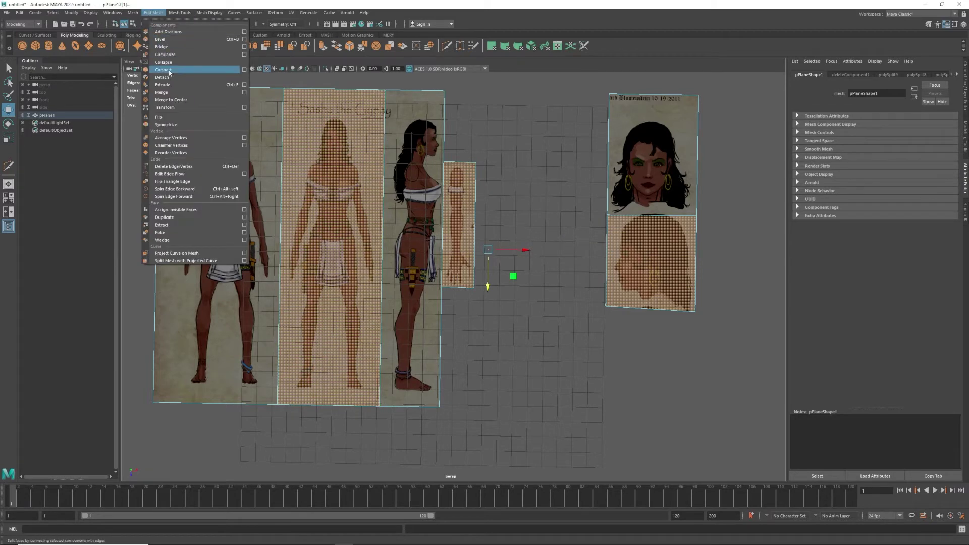
pyautogui.click(162, 77)
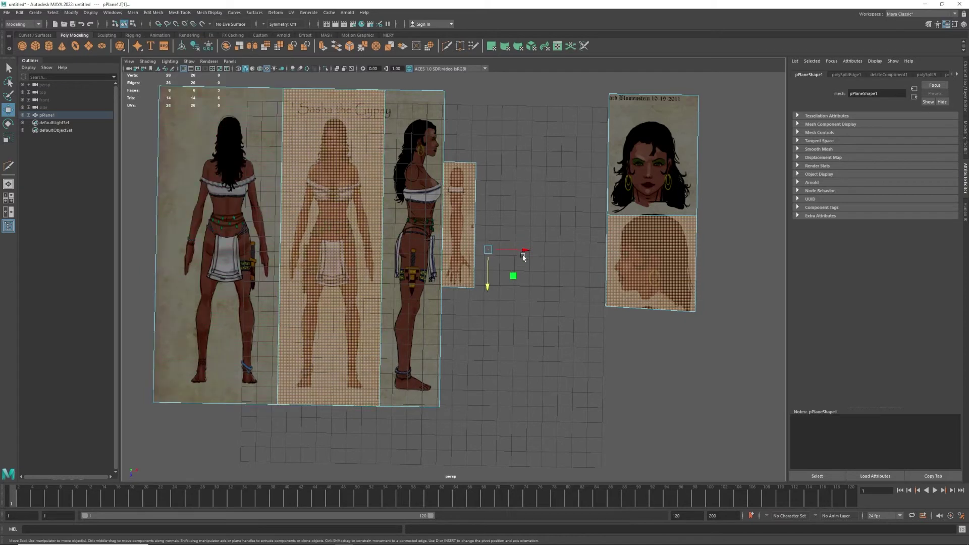
pyautogui.moveTo(525, 251); pyautogui.dragTo(525, 253)
pyautogui.click(654, 309)
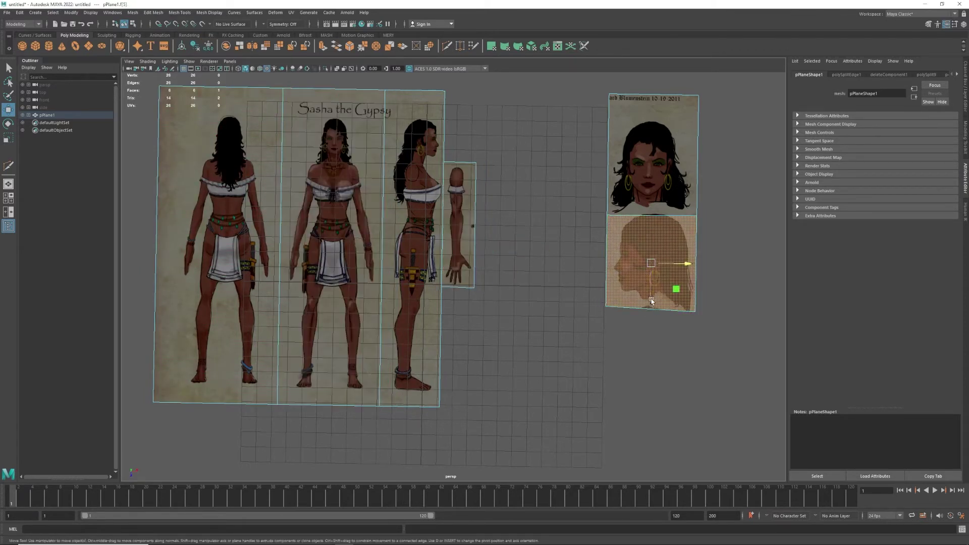
pyautogui.doubleClick(7, 124)
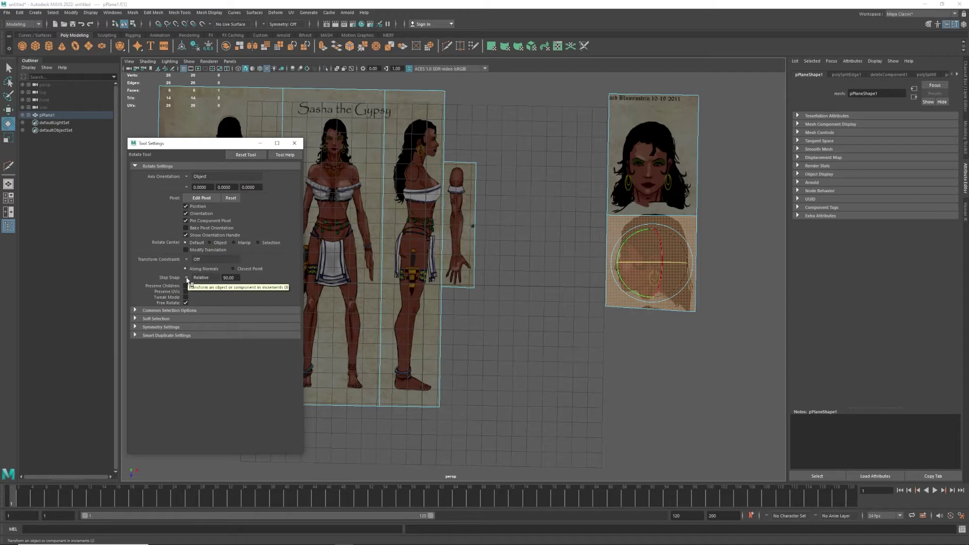
# Step: Keep 90-degree relative step snapping for rotation and turn the side-view piece edge-on
pyautogui.click(187, 278)
pyautogui.click(188, 281)
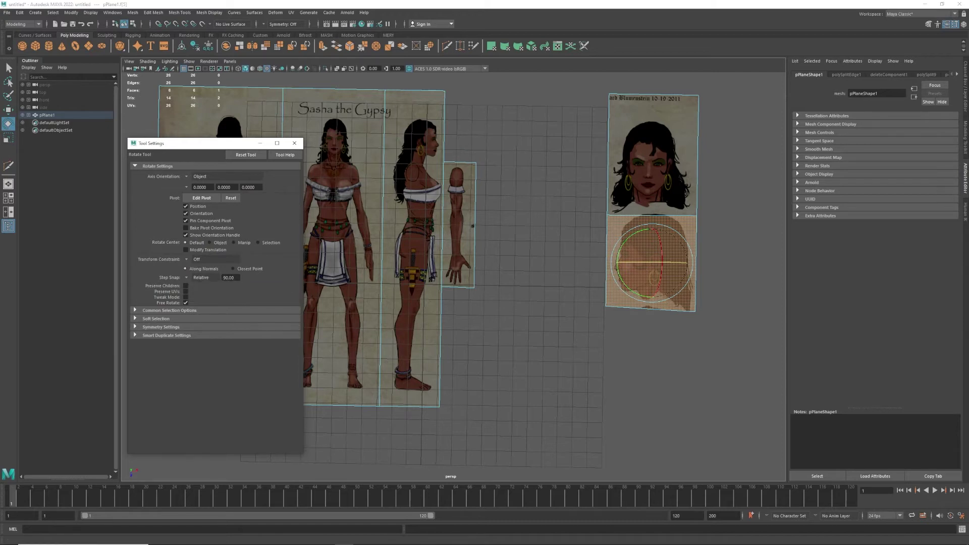
pyautogui.click(295, 143)
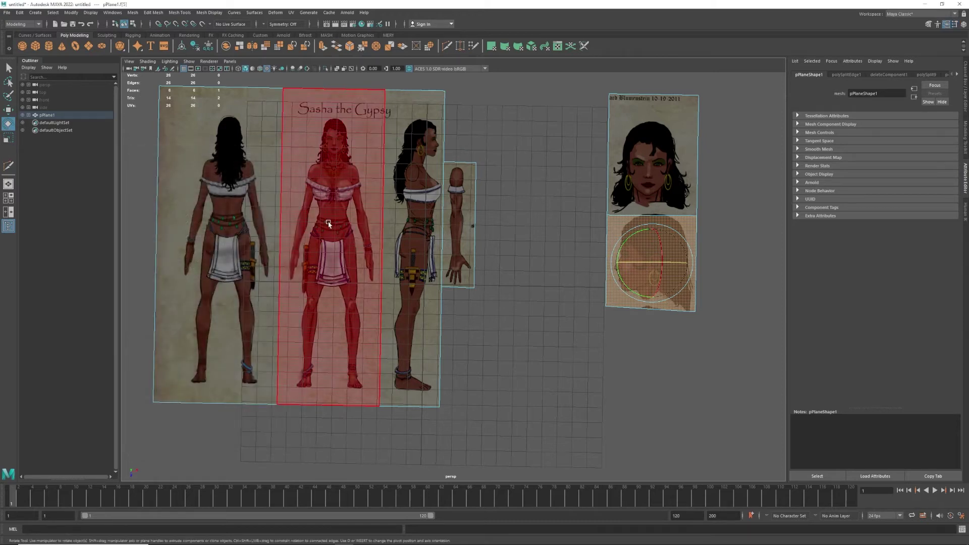
pyautogui.click(328, 235)
pyautogui.click(411, 255)
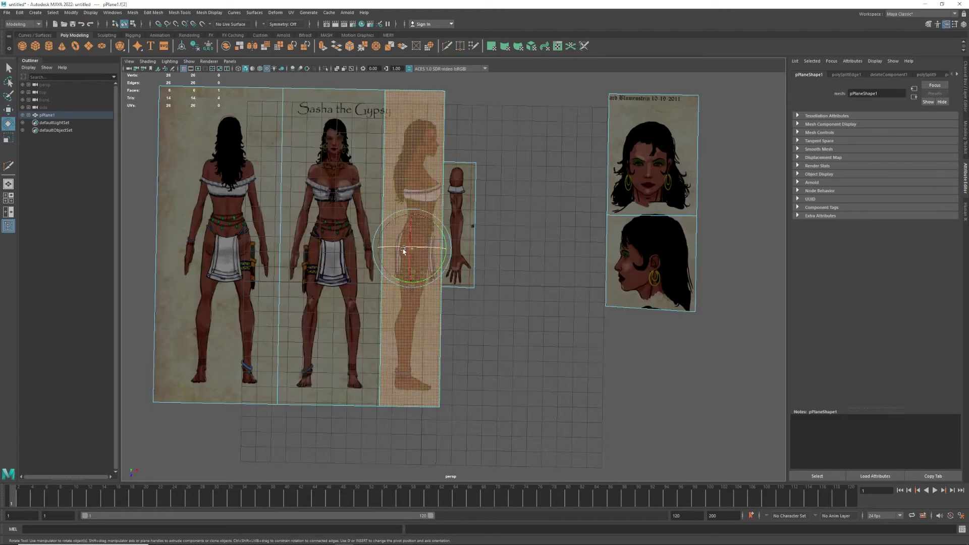
pyautogui.moveTo(426, 251); pyautogui.dragTo(401, 251)
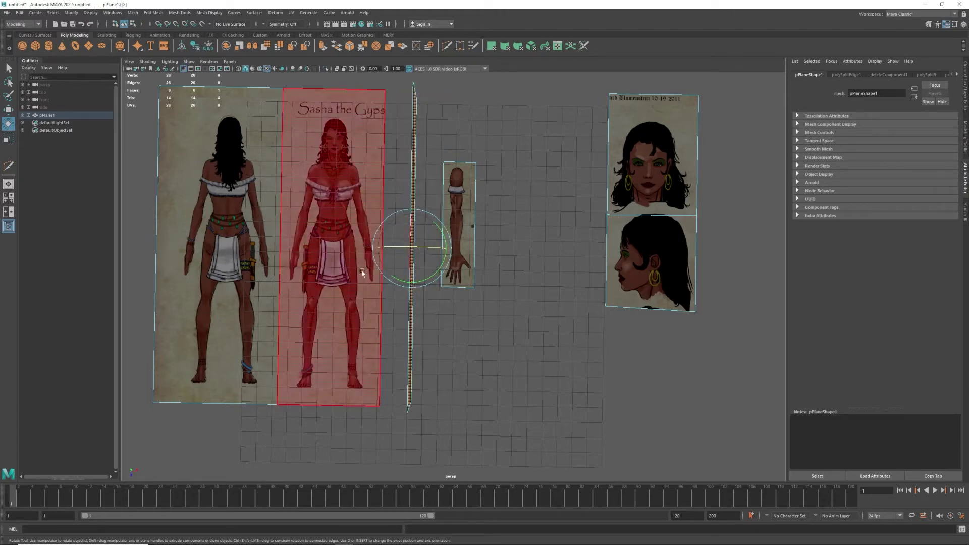
pyautogui.keyDown('alt'); pyautogui.moveTo(317, 258); pyautogui.dragTo(356, 241); pyautogui.keyUp('alt')
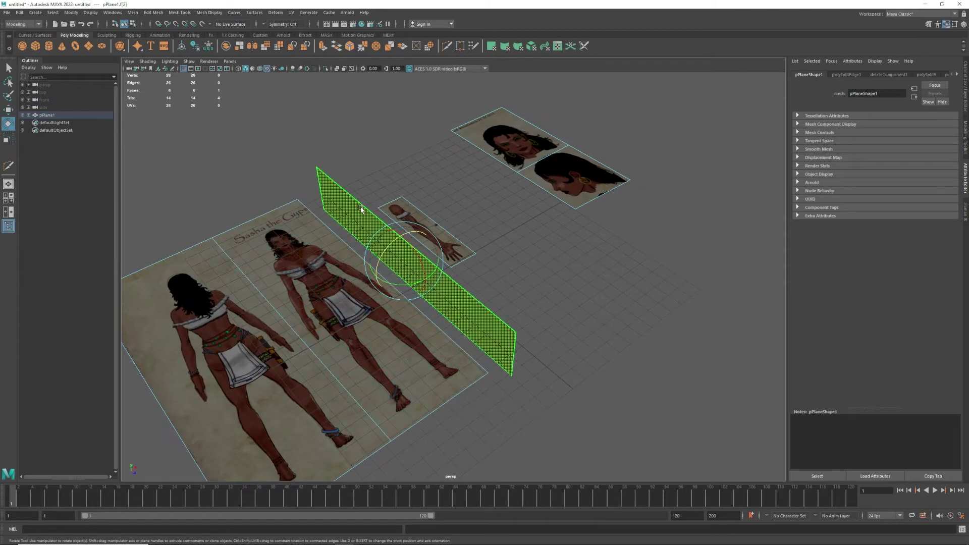
# Step: Rotate the back-view face and stand the side-profile head face upright
pyautogui.click(193, 320)
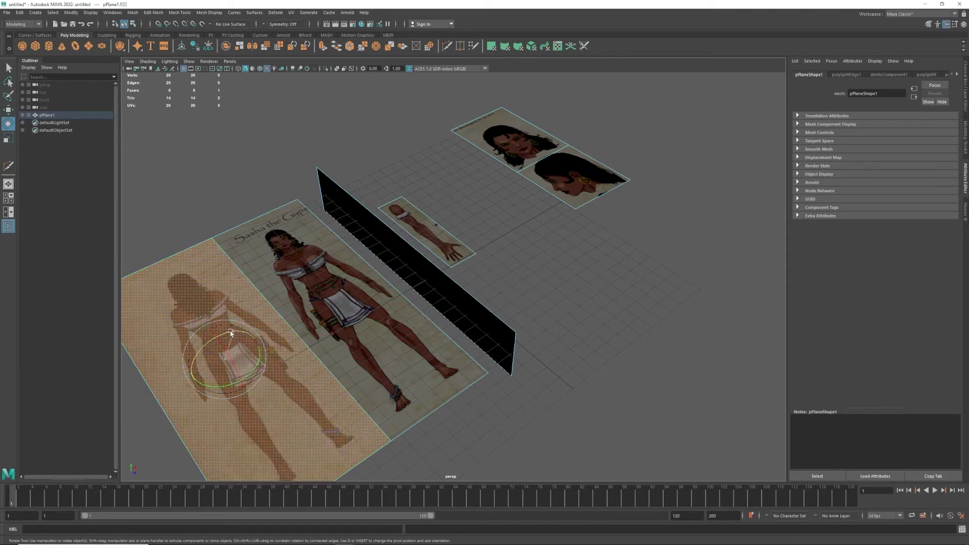
pyautogui.moveTo(225, 335); pyautogui.dragTo(142, 352)
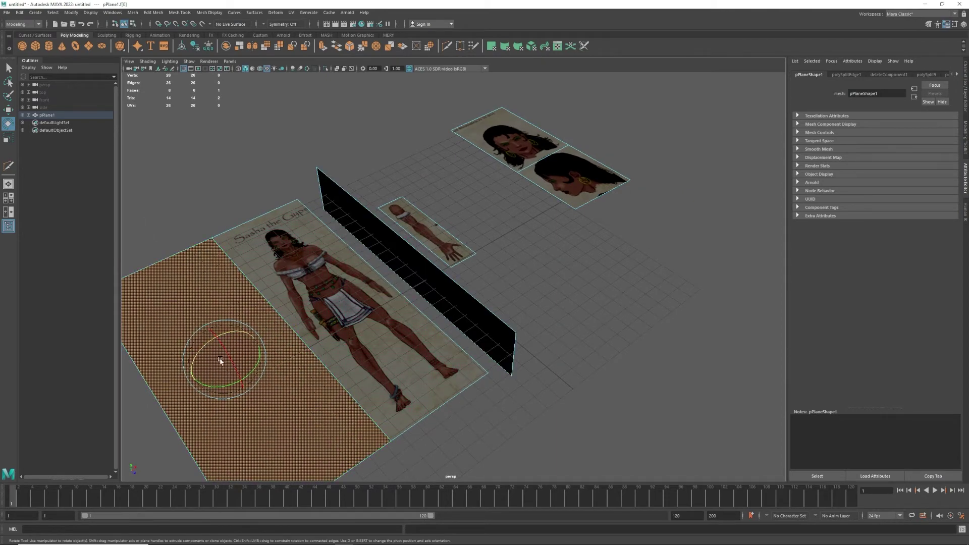
pyautogui.click(564, 190)
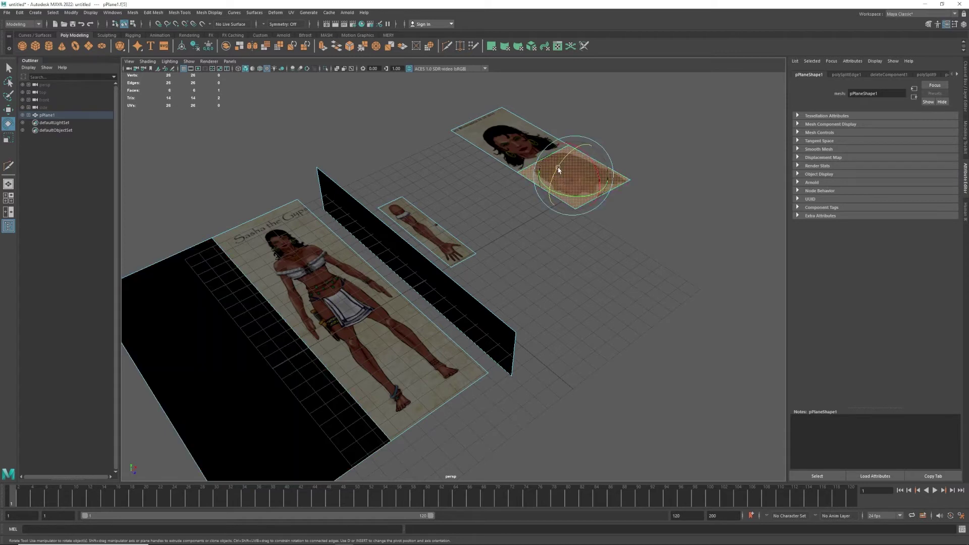
pyautogui.moveTo(568, 158); pyautogui.dragTo(578, 147)
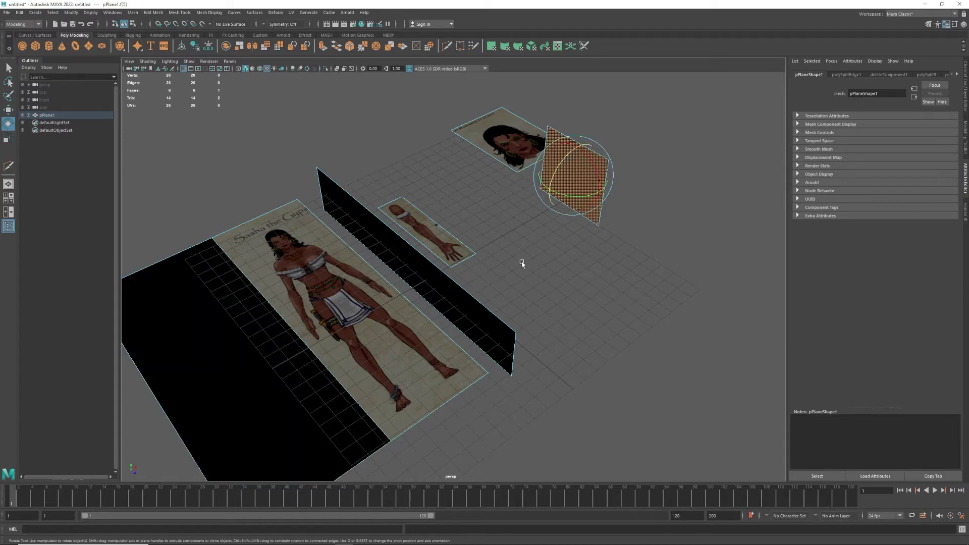
pyautogui.keyDown('alt'); pyautogui.moveTo(555, 236); pyautogui.dragTo(475, 235); pyautogui.keyUp('alt')
# Step: Slide the dark panel face right onto the Sasha sheet with the Move tool
pyautogui.press('w')
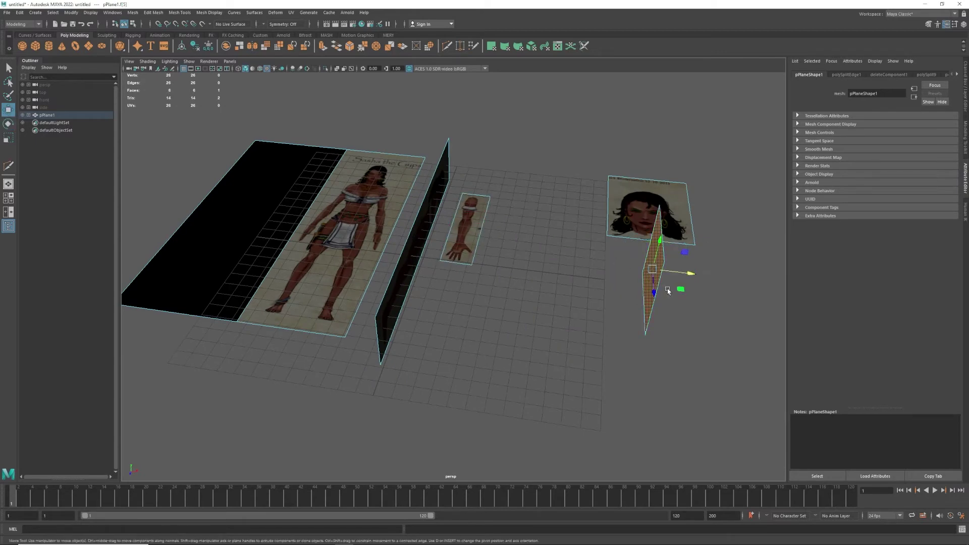
pyautogui.keyDown('alt'); pyautogui.moveTo(580, 268); pyautogui.dragTo(584, 288); pyautogui.keyUp('alt')
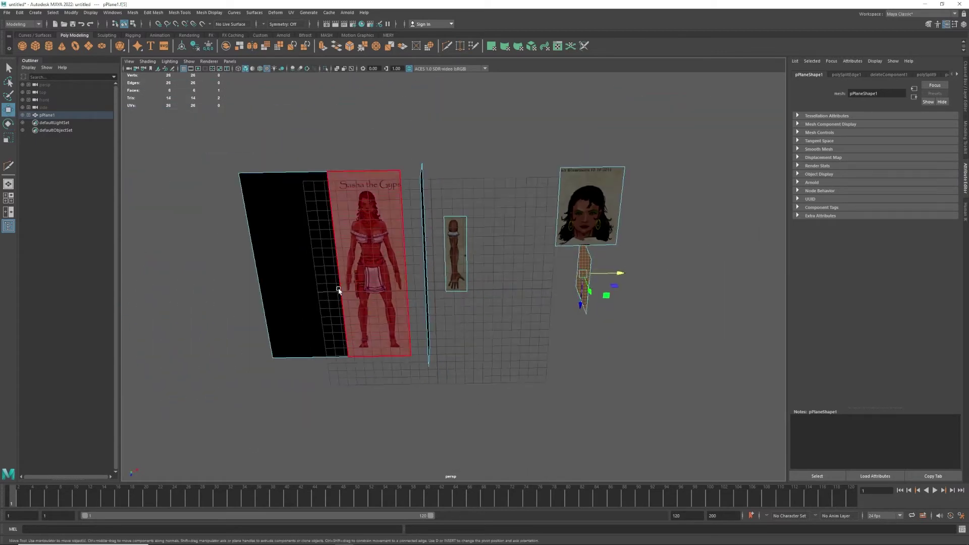
pyautogui.click(328, 276)
pyautogui.moveTo(331, 272); pyautogui.dragTo(389, 313)
# Step: Lower the thin vertical panel and raise the small profile face onto the portrait plane
pyautogui.click(423, 242)
pyautogui.moveTo(405, 361)
pyautogui.keyDown('alt'); pyautogui.mouseDown()
pyautogui.moveTo(411, 357)
pyautogui.moveTo(424, 391)
pyautogui.moveTo(421, 364)
pyautogui.mouseUp(); pyautogui.keyUp('alt')
pyautogui.moveTo(432, 326); pyautogui.dragTo(430, 346)
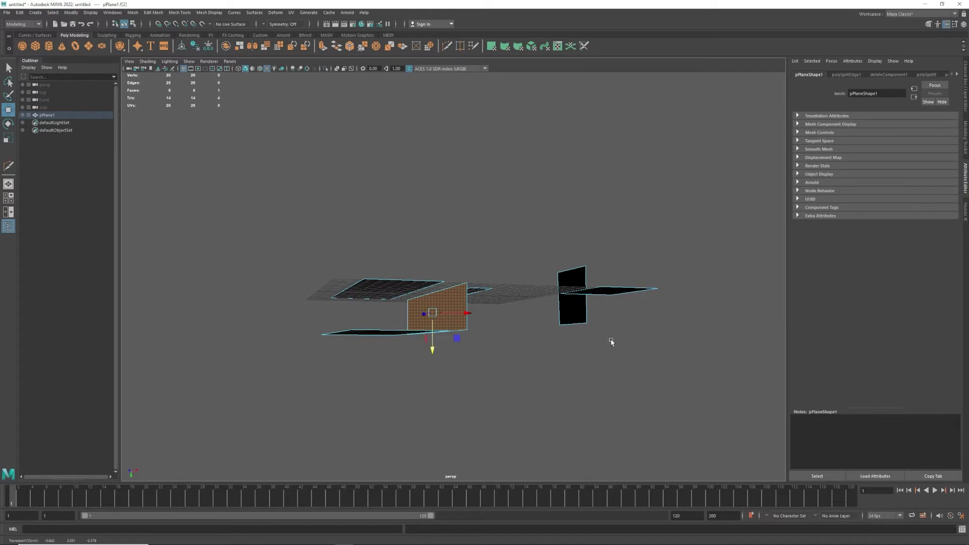
pyautogui.click(605, 296)
pyautogui.keyDown('alt'); pyautogui.moveTo(575, 356); pyautogui.dragTo(554, 297); pyautogui.keyUp('alt')
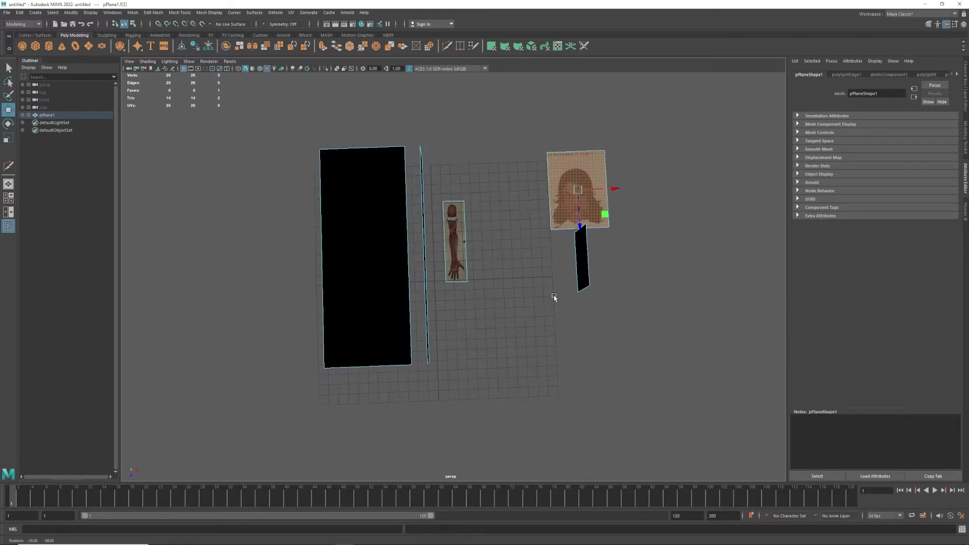
pyautogui.click(586, 266)
pyautogui.moveTo(581, 258); pyautogui.dragTo(551, 215)
pyautogui.keyDown('alt'); pyautogui.moveTo(486, 254); pyautogui.dragTo(528, 191); pyautogui.keyUp('alt')
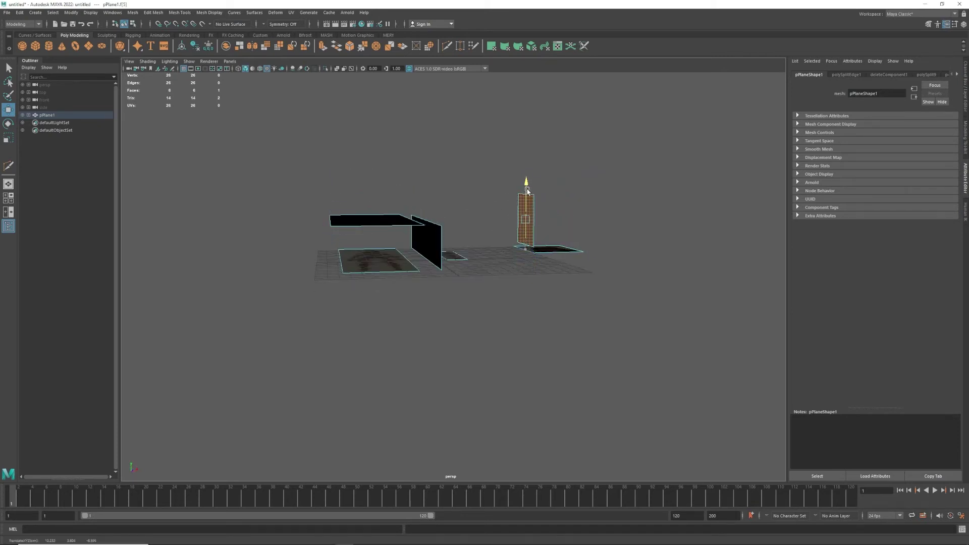
# Step: Rotate the last flat face of the reference mesh so it stands upright
pyautogui.click(457, 257)
pyautogui.press('e')
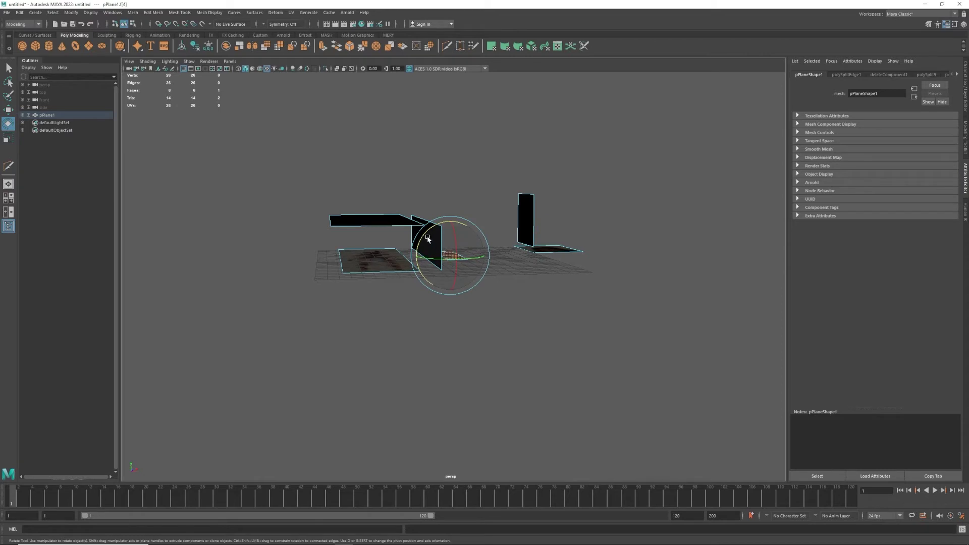
pyautogui.moveTo(424, 241); pyautogui.dragTo(443, 205)
# Step: In Object Mode, rotate pPlane1 90° upright and raise it above the grid
pyautogui.rightClick(470, 237)
pyautogui.click(494, 228)
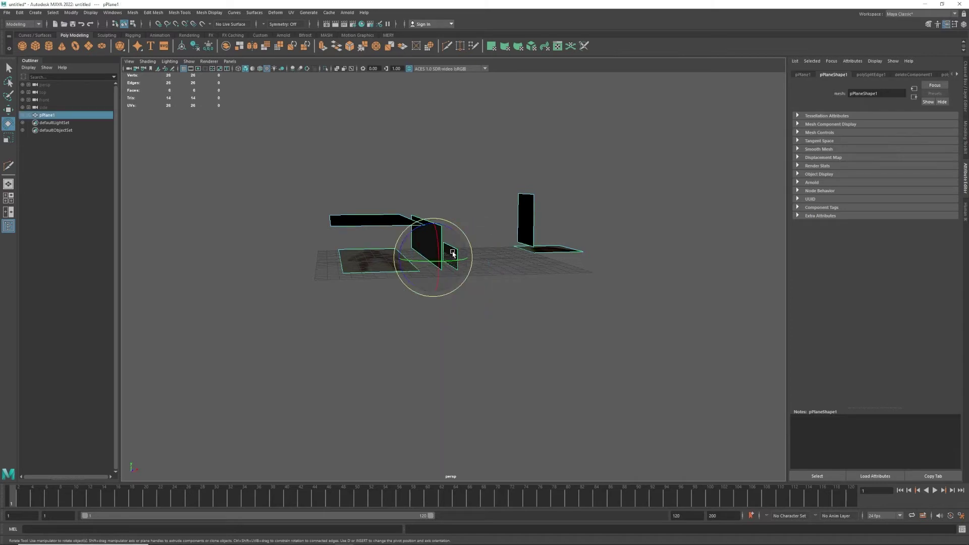
pyautogui.moveTo(435, 246); pyautogui.dragTo(434, 273)
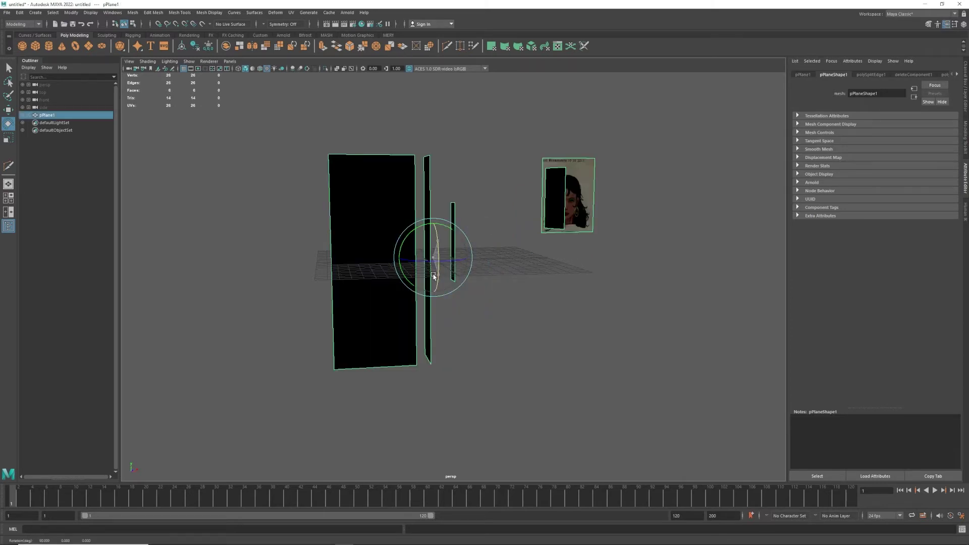
pyautogui.press('w')
pyautogui.moveTo(434, 239); pyautogui.dragTo(488, 291)
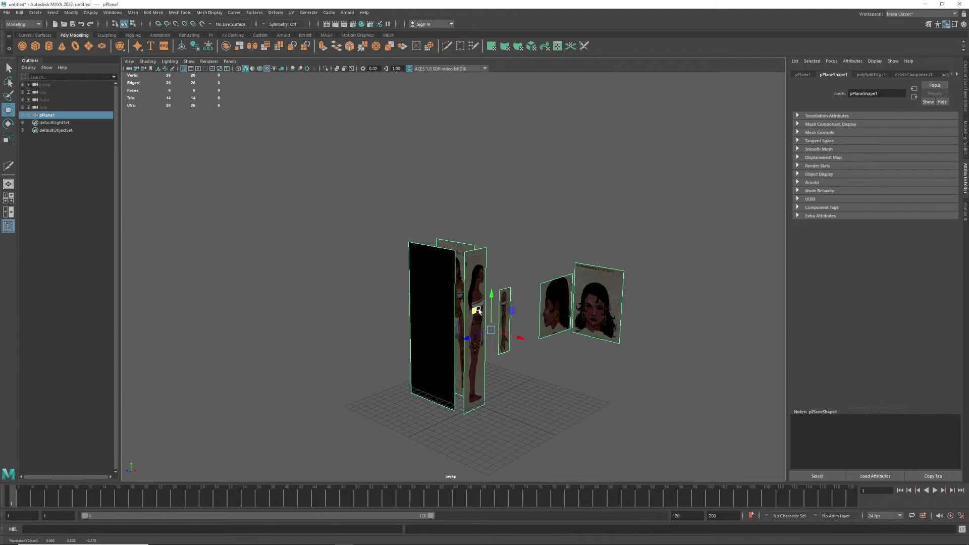
# Step: Back in Face mode, select the middle plane's face for rotation and view the planes edge-on
pyautogui.rightClick(479, 311)
pyautogui.click(477, 329)
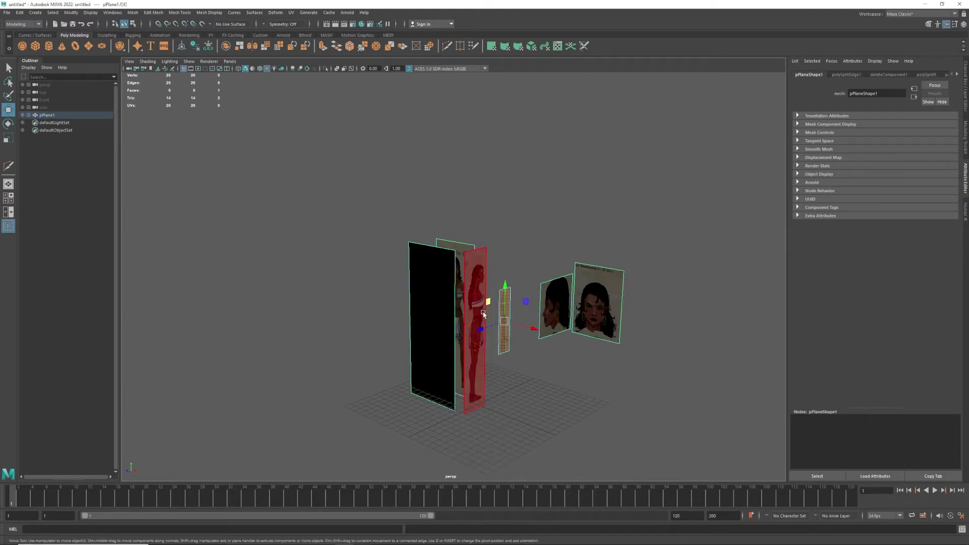
pyautogui.click(476, 345)
pyautogui.press('e')
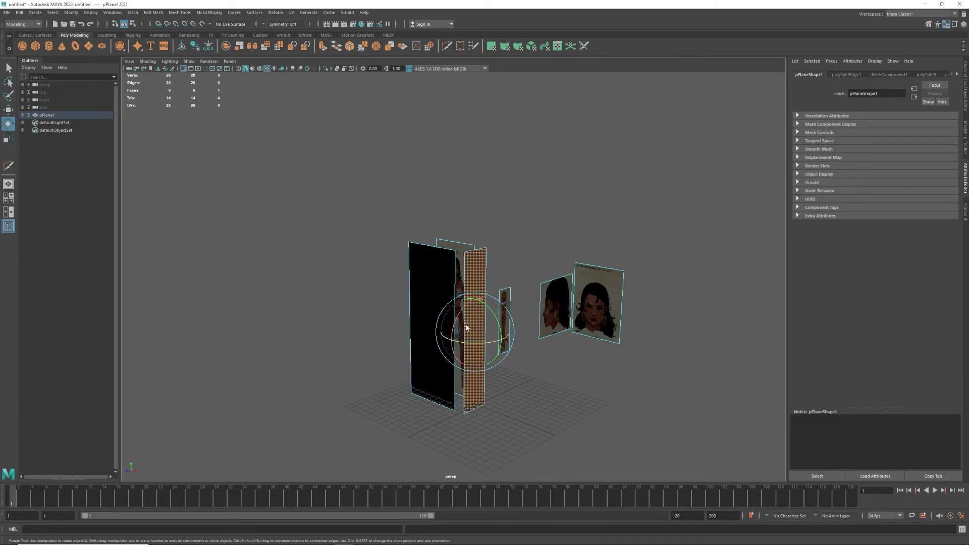
pyautogui.keyDown('alt'); pyautogui.moveTo(431, 327); pyautogui.dragTo(471, 335); pyautogui.keyUp('alt')
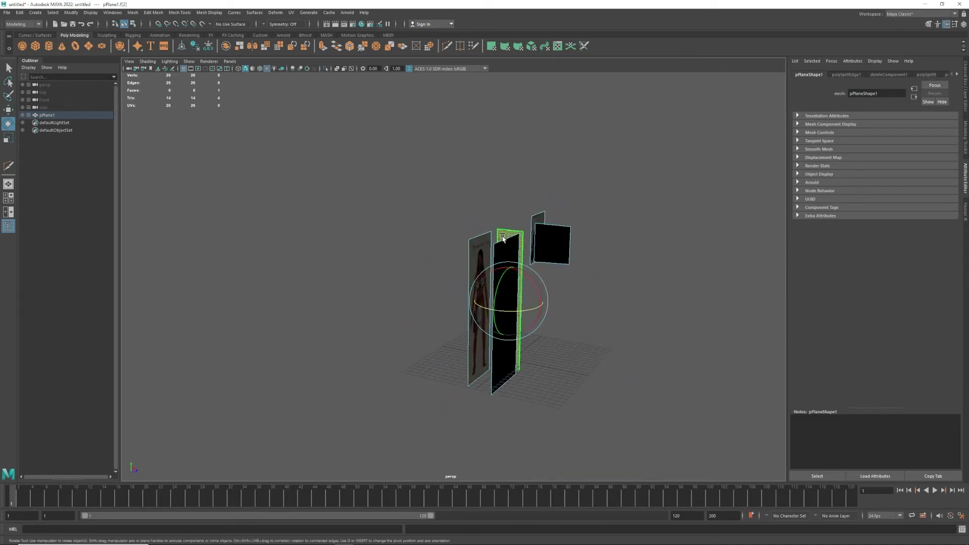
pyautogui.keyDown('alt'); pyautogui.moveTo(477, 299); pyautogui.dragTo(567, 324); pyautogui.keyUp('alt')
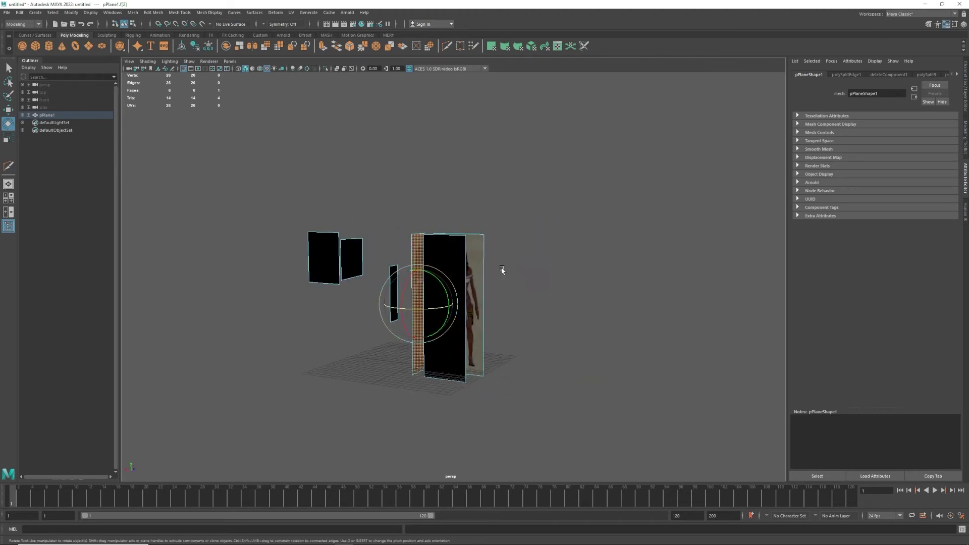
pyautogui.moveTo(476, 297)
pyautogui.keyDown('alt'); pyautogui.mouseDown()
pyautogui.moveTo(419, 340)
pyautogui.moveTo(353, 327)
pyautogui.moveTo(561, 335)
pyautogui.moveTo(352, 259)
pyautogui.moveTo(401, 283)
pyautogui.moveTo(393, 311)
pyautogui.moveTo(400, 267)
pyautogui.moveTo(385, 255)
pyautogui.moveTo(338, 257)
pyautogui.mouseUp(); pyautogui.keyUp('alt')
# Step: Move the small plane's face left and down beside the body panels, then select the side face
pyautogui.click(406, 258)
pyautogui.press('w')
pyautogui.moveTo(386, 257); pyautogui.dragTo(284, 325)
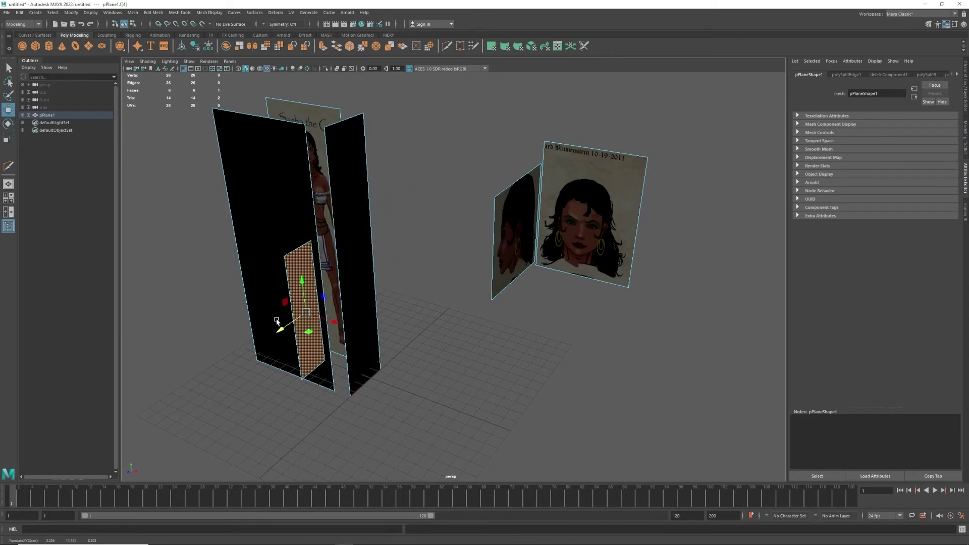
pyautogui.click(523, 241)
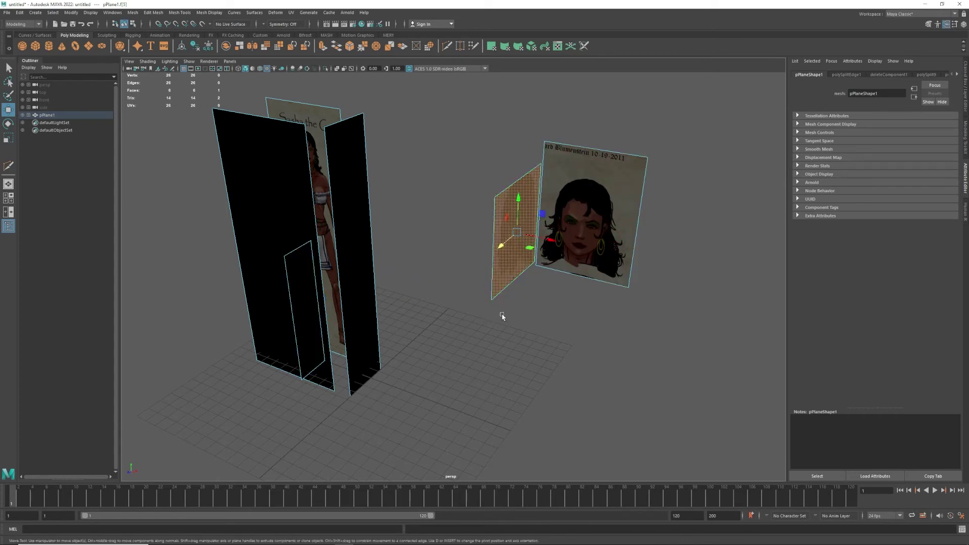
pyautogui.keyDown('alt'); pyautogui.moveTo(516, 298); pyautogui.dragTo(486, 286); pyautogui.keyUp('alt')
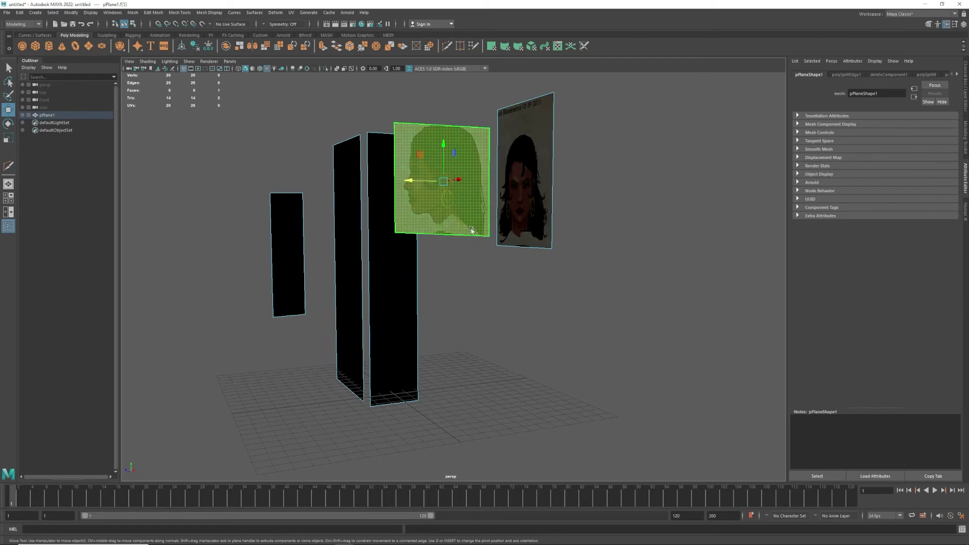
pyautogui.keyDown('alt'); pyautogui.moveTo(471, 230); pyautogui.dragTo(486, 242); pyautogui.keyUp('alt')
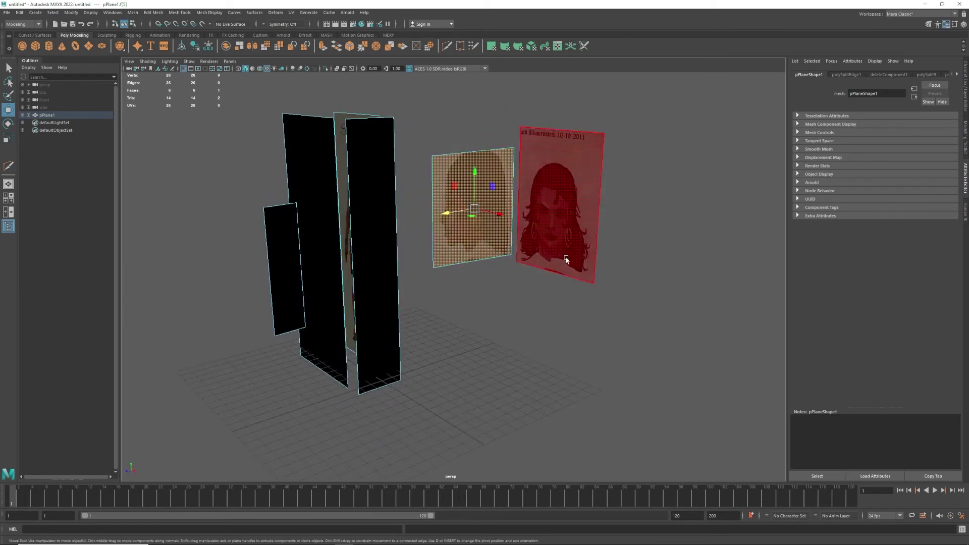
pyautogui.moveTo(509, 245); pyautogui.dragTo(535, 231, button='right')
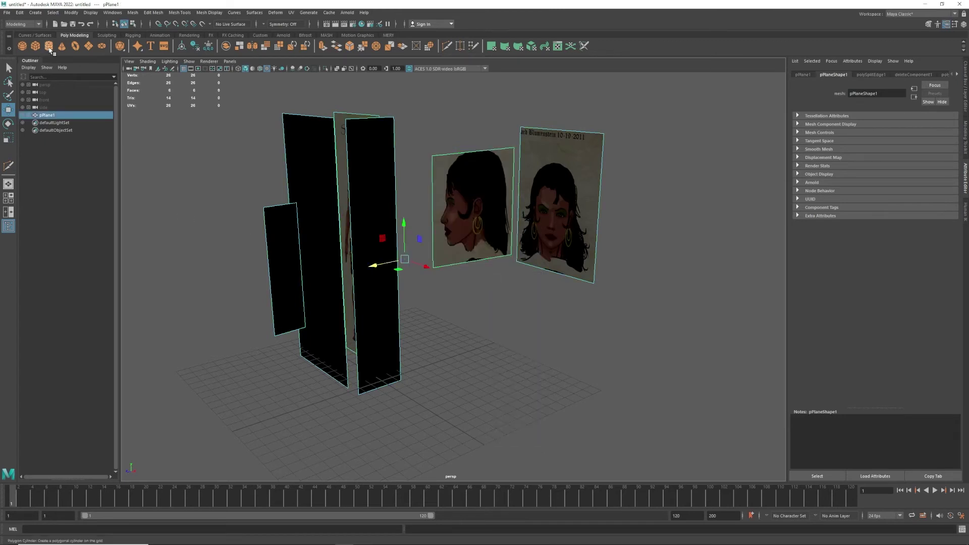
# Step: Draw a new polygon plane on the grid and raise it toward the portraits as a horizontal guide
pyautogui.click(88, 46)
pyautogui.moveTo(463, 404); pyautogui.dragTo(620, 401)
pyautogui.moveTo(541, 383); pyautogui.dragTo(465, 317)
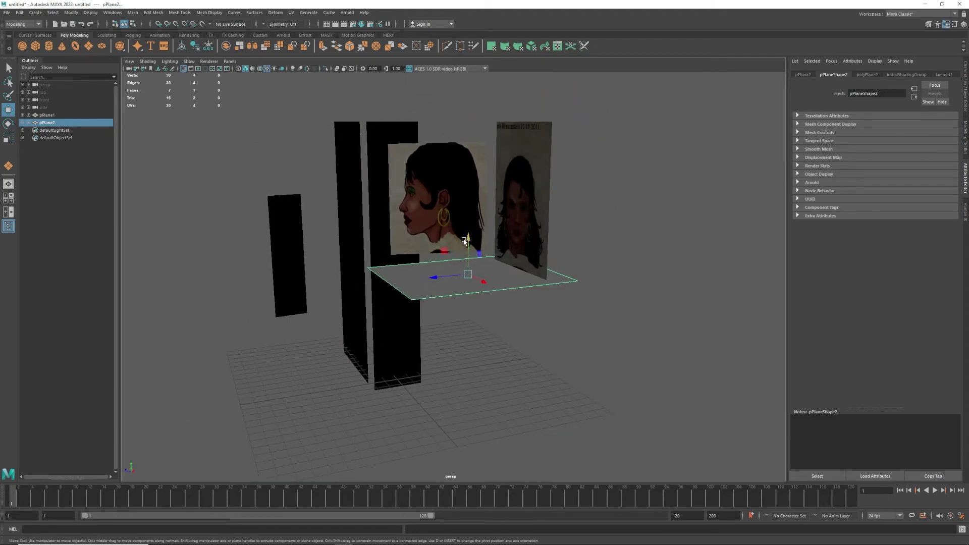
pyautogui.moveTo(465, 241); pyautogui.dragTo(466, 219)
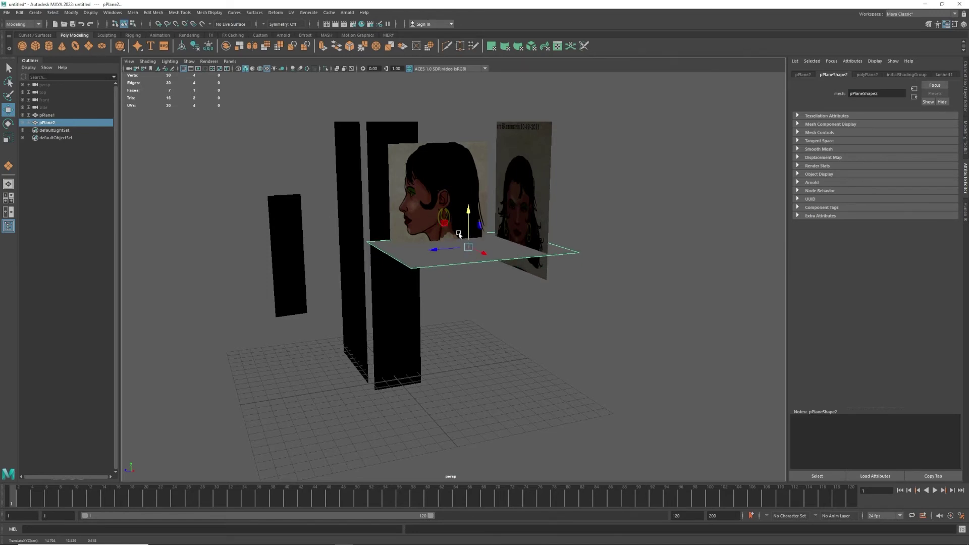
pyautogui.scroll(3, 463, 229)
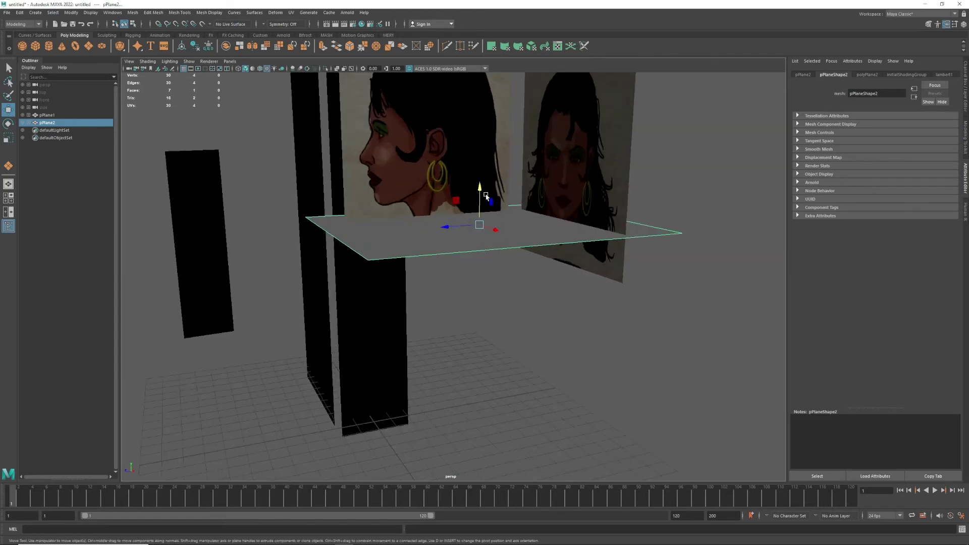
# Step: Duplicate the guide plane twice, raising pPlane3 and pPlane4 to successively higher positions
pyautogui.click(23, 12)
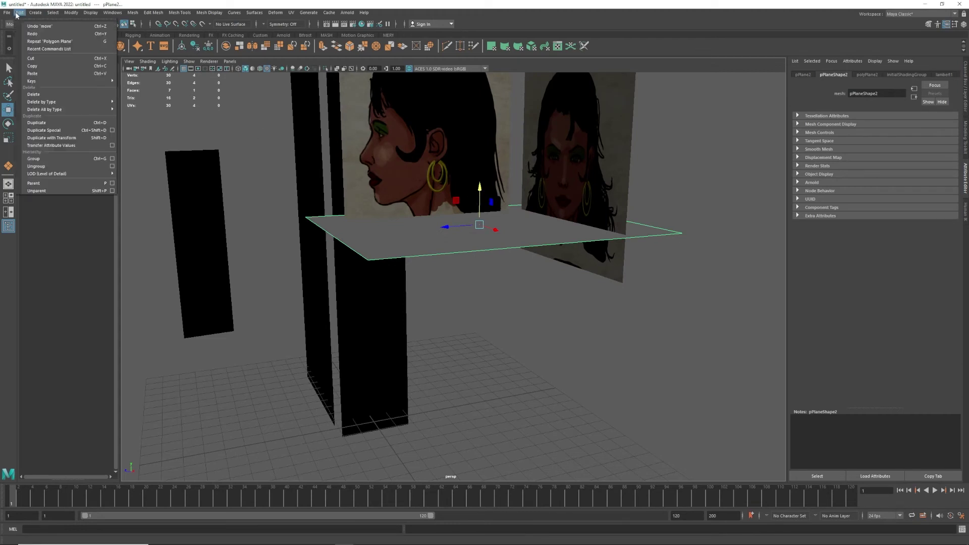
pyautogui.click(37, 122)
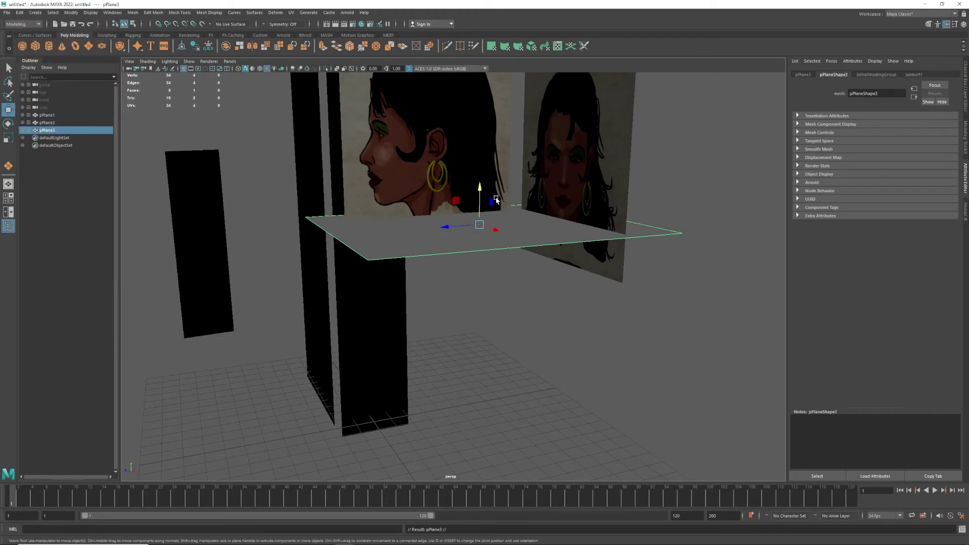
pyautogui.moveTo(480, 199); pyautogui.dragTo(468, 162)
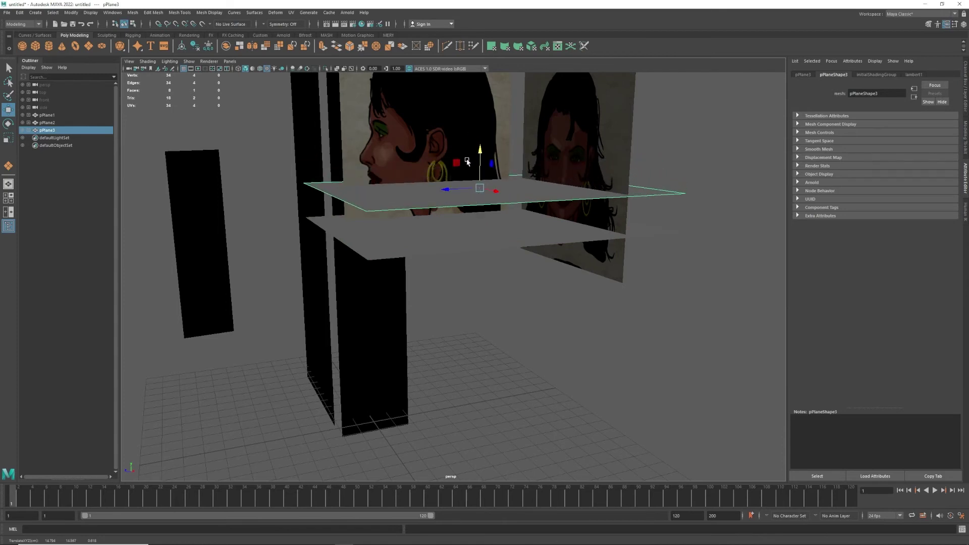
pyautogui.click(19, 13)
pyautogui.click(46, 122)
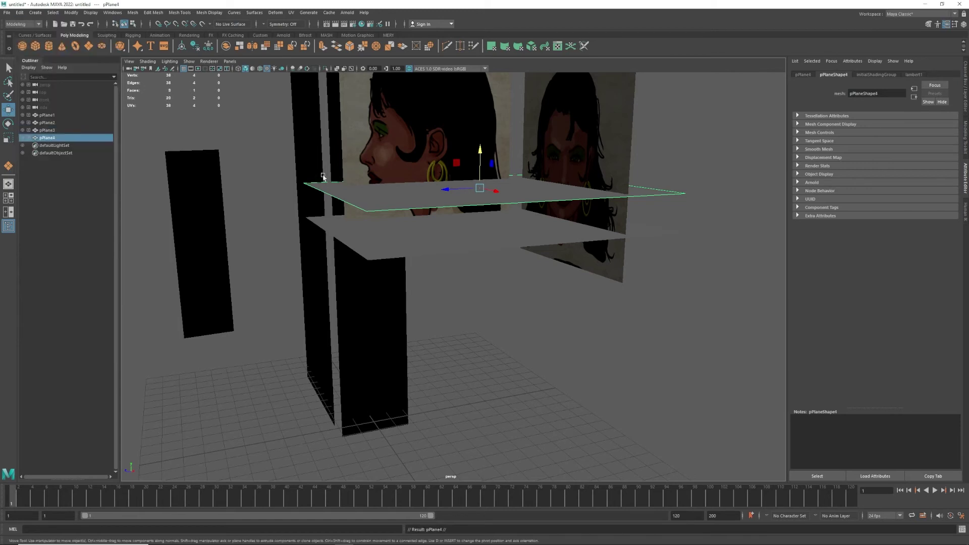
pyautogui.moveTo(480, 168); pyautogui.dragTo(475, 134)
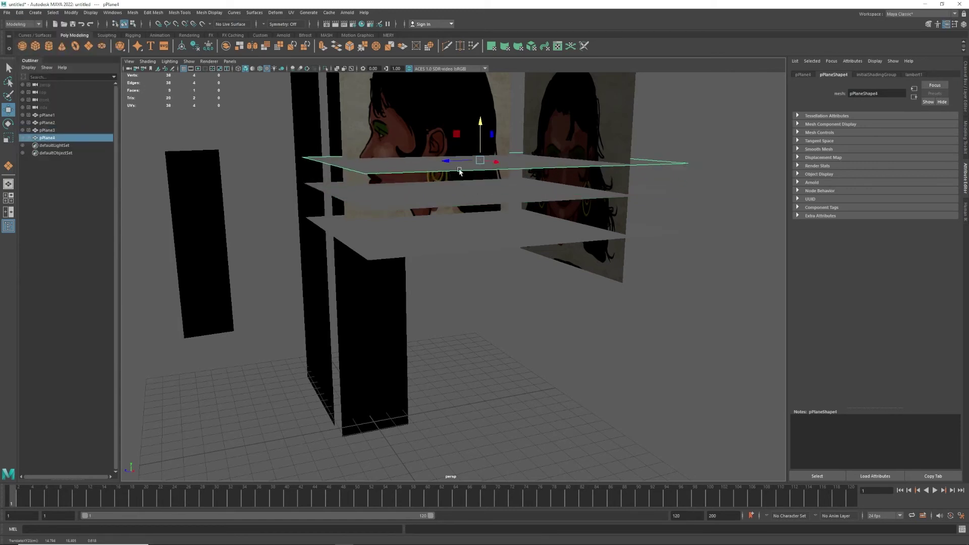
# Step: Select the side-profile head face and lower it to line up with the guide planes
pyautogui.click(462, 115)
pyautogui.moveTo(463, 114); pyautogui.dragTo(461, 136, button='right')
pyautogui.click(458, 121)
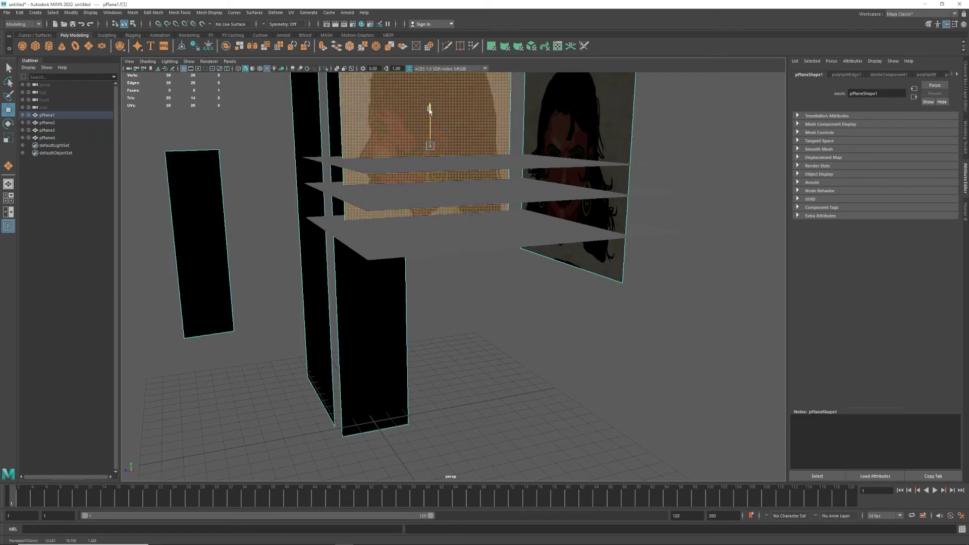
pyautogui.moveTo(430, 112); pyautogui.dragTo(429, 125)
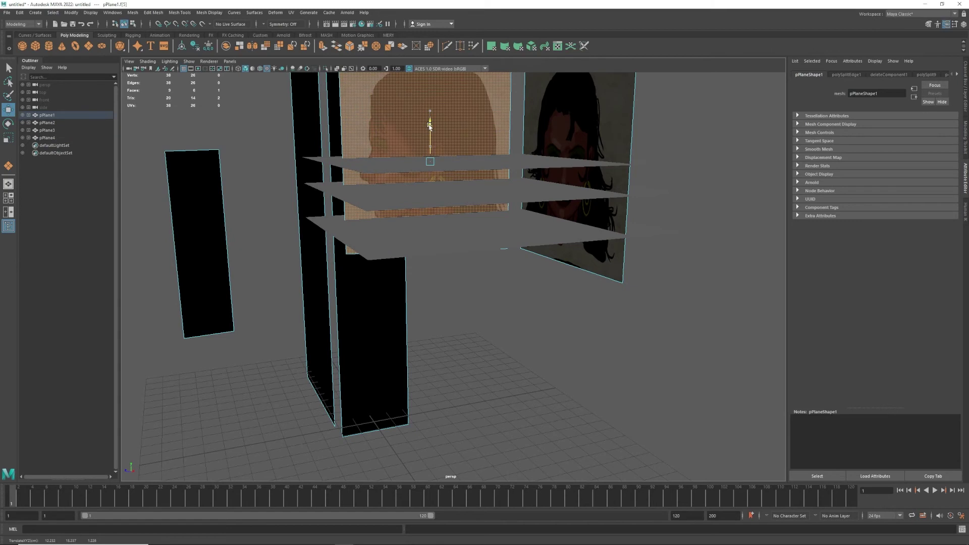
pyautogui.moveTo(429, 126); pyautogui.dragTo(430, 127)
pyautogui.moveTo(402, 202)
pyautogui.keyDown('alt'); pyautogui.mouseDown()
pyautogui.moveTo(396, 182)
pyautogui.moveTo(403, 201)
pyautogui.moveTo(407, 191)
pyautogui.mouseUp(); pyautogui.keyUp('alt')
pyautogui.moveTo(418, 124); pyautogui.dragTo(419, 126)
# Step: Scale the head face vertically and shift it so its edges fit the guides
pyautogui.press('r')
pyautogui.moveTo(417, 194); pyautogui.dragTo(419, 188)
pyautogui.press('w')
pyautogui.moveTo(420, 123); pyautogui.dragTo(418, 125)
pyautogui.press('r')
pyautogui.moveTo(420, 190); pyautogui.dragTo(419, 190)
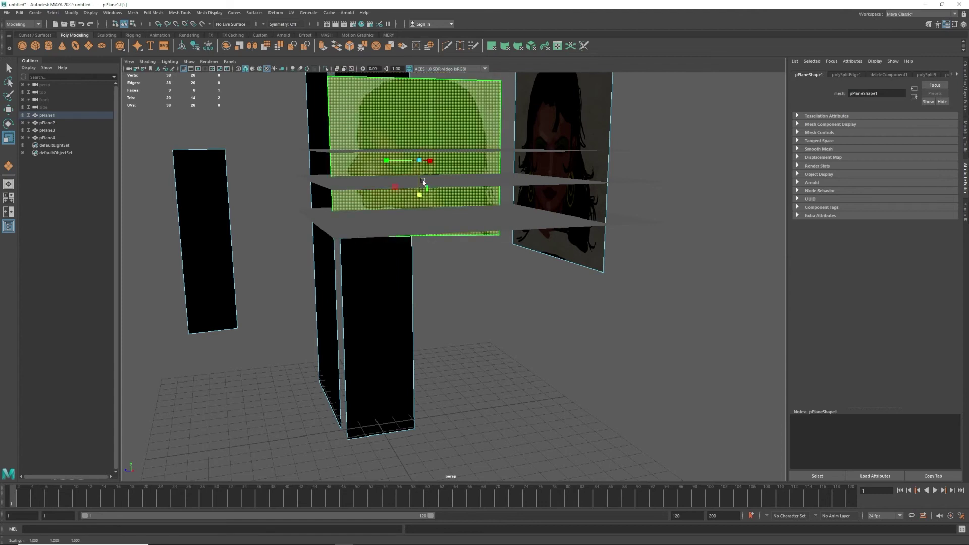
# Step: Return to Object Mode and marquee-select the three stacked guide planes
pyautogui.moveTo(469, 193); pyautogui.dragTo(500, 162, button='right')
pyautogui.keyDown('alt'); pyautogui.moveTo(444, 249); pyautogui.dragTo(625, 373); pyautogui.keyUp('alt')
pyautogui.moveTo(720, 457); pyautogui.dragTo(606, 376)
# Step: Delete the three guide planes and orbit around the reference panels
pyautogui.press('Delete')
pyautogui.scroll(-3, 555, 384)
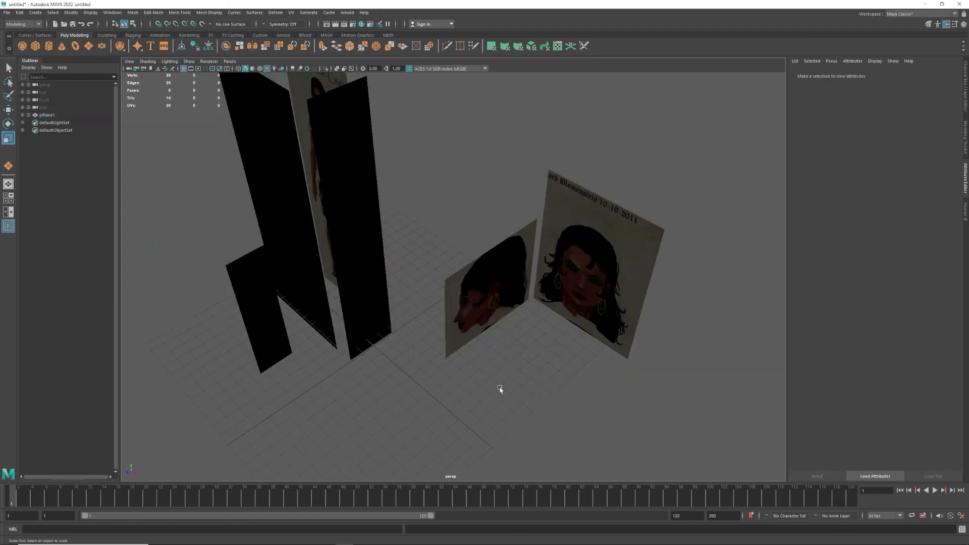
pyautogui.keyDown('alt'); pyautogui.moveTo(451, 318); pyautogui.dragTo(517, 296); pyautogui.keyUp('alt')
# Step: Enable Backface Culling on pPlane1 and orbit to confirm the textures show from both sides
pyautogui.click(556, 188)
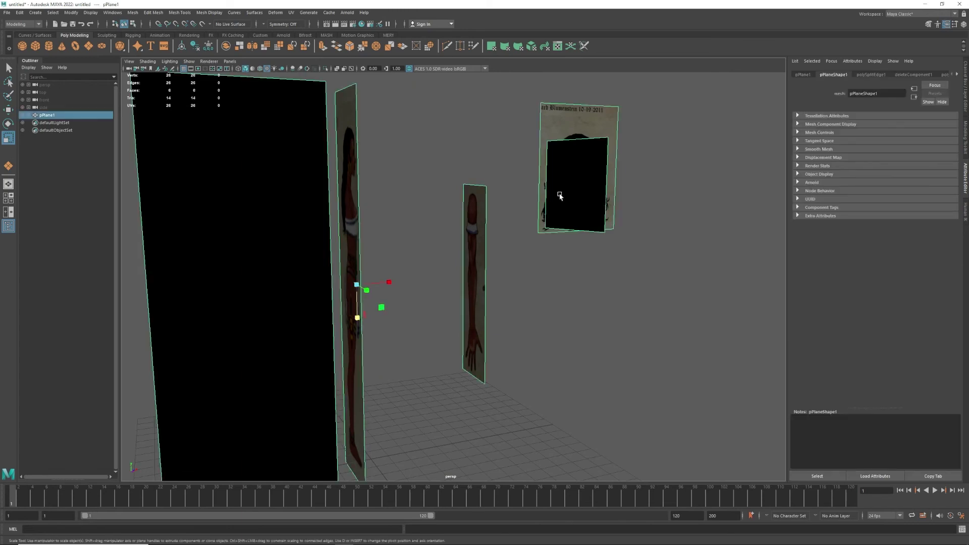
pyautogui.click(91, 13)
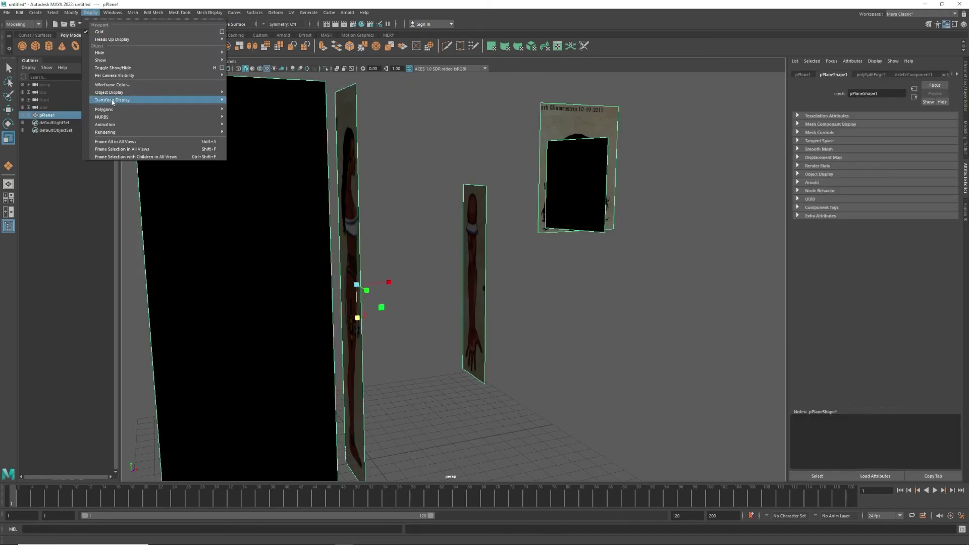
pyautogui.moveTo(114, 109)
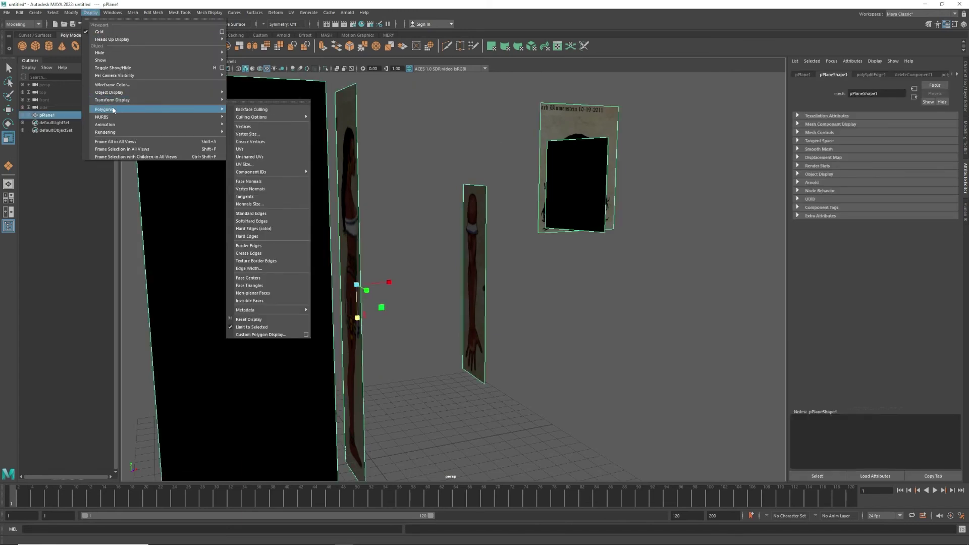
pyautogui.click(254, 109)
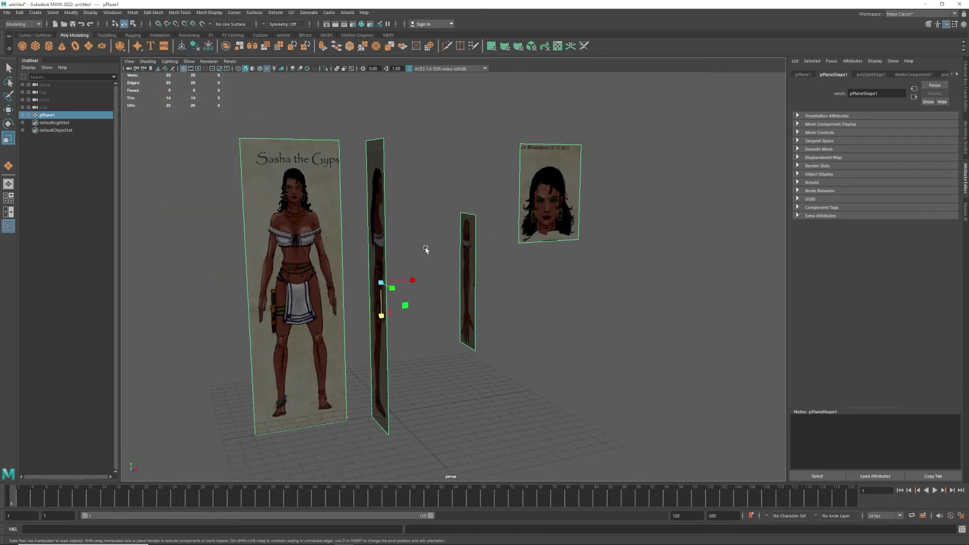
pyautogui.keyDown('alt'); pyautogui.moveTo(418, 251); pyautogui.dragTo(467, 251); pyautogui.keyUp('alt')
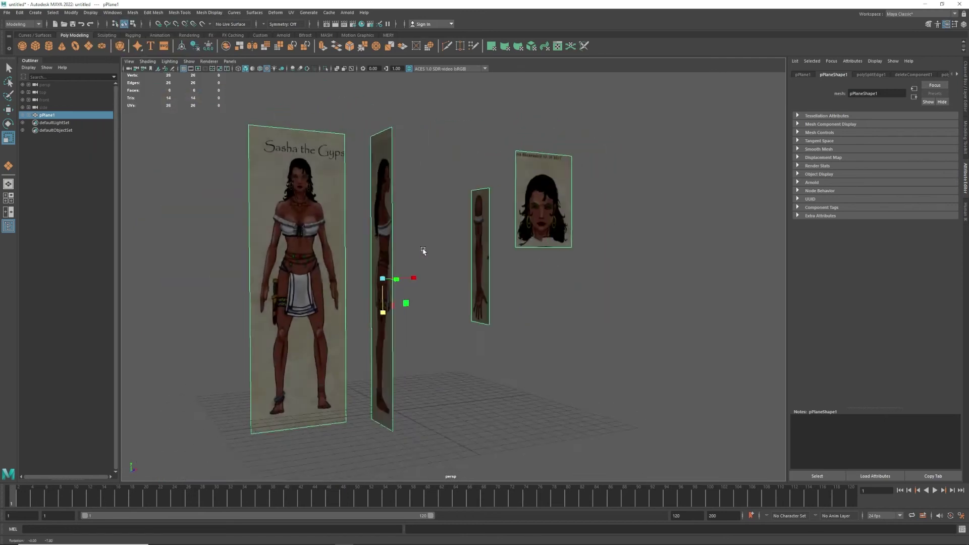
pyautogui.keyDown('alt'); pyautogui.moveTo(417, 251); pyautogui.dragTo(344, 254); pyautogui.keyUp('alt')
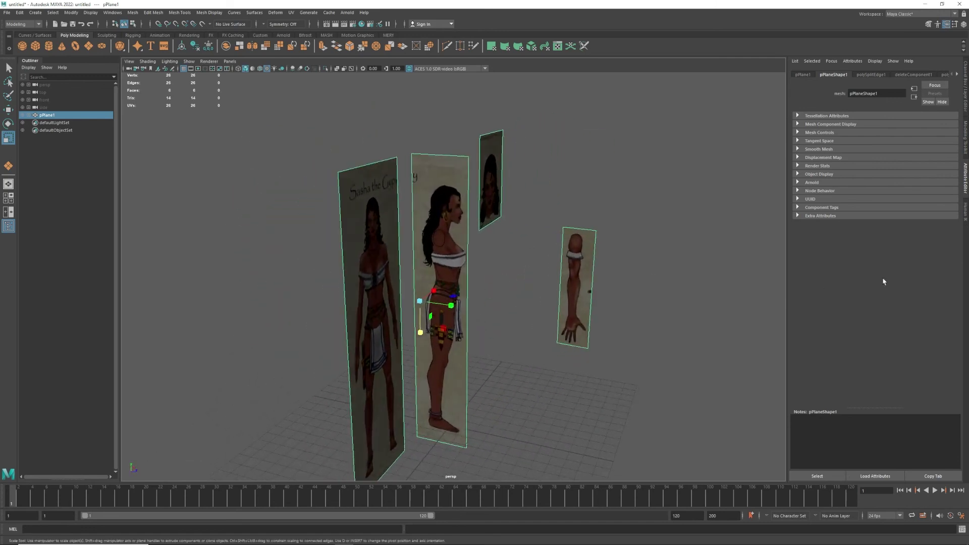
# Step: Assign the reference mesh to new layer1 set to Reference (R) and confirm it can't be selected
pyautogui.click(966, 95)
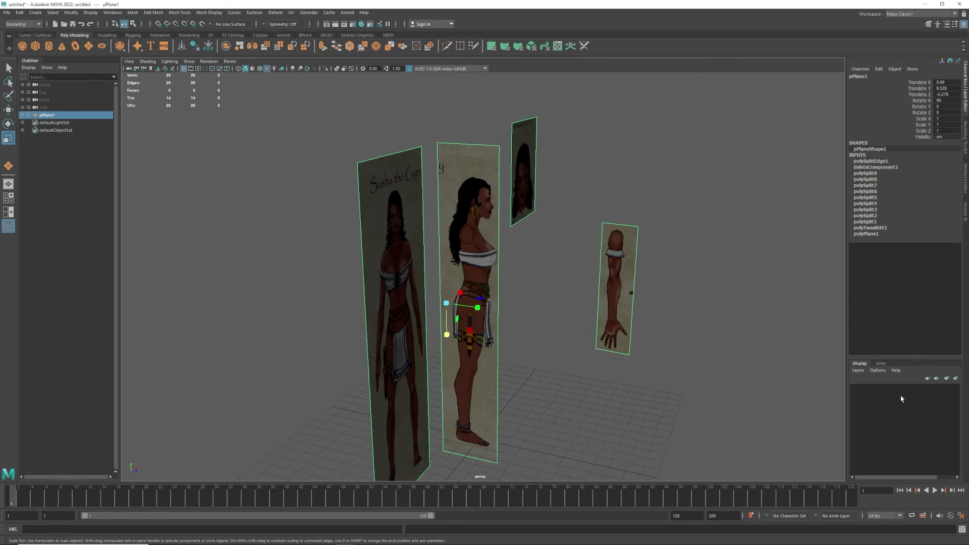
pyautogui.click(955, 378)
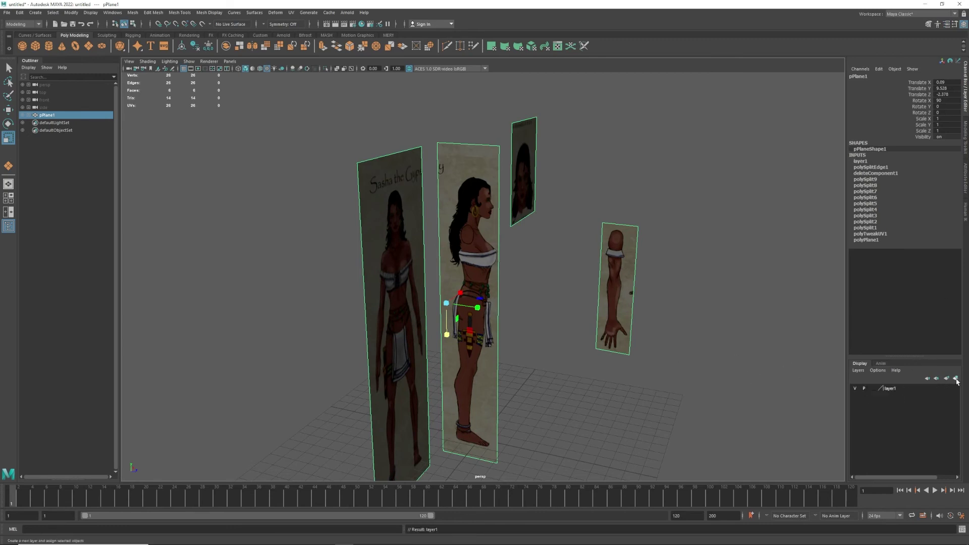
pyautogui.click(874, 392)
pyautogui.click(874, 392)
pyautogui.click(662, 357)
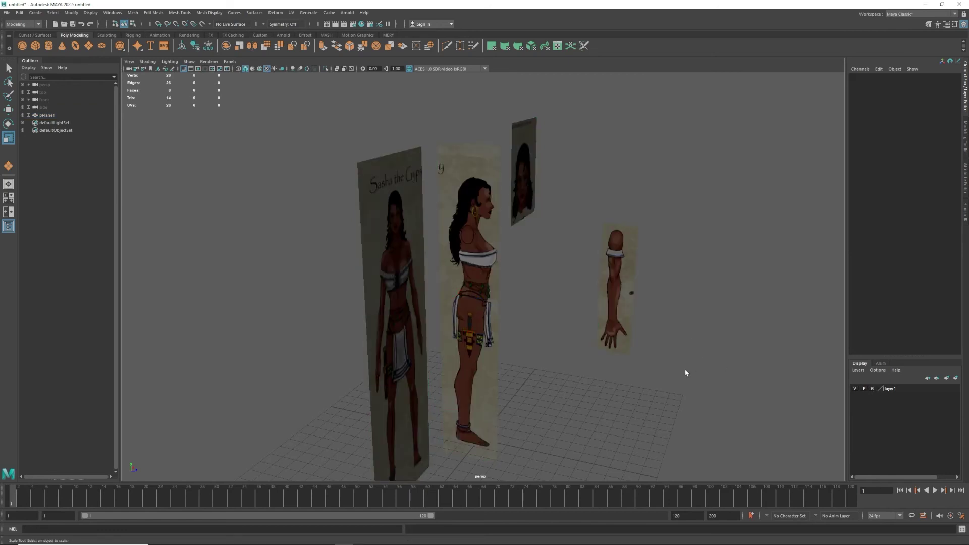
pyautogui.moveTo(655, 146); pyautogui.dragTo(505, 310)
pyautogui.moveTo(595, 340)
pyautogui.keyDown('alt'); pyautogui.mouseDown()
pyautogui.moveTo(439, 374)
pyautogui.moveTo(501, 347)
pyautogui.moveTo(452, 374)
pyautogui.moveTo(454, 383)
pyautogui.moveTo(454, 374)
pyautogui.moveTo(493, 382)
pyautogui.moveTo(537, 362)
pyautogui.moveTo(545, 372)
pyautogui.moveTo(593, 342)
pyautogui.mouseUp(); pyautogui.keyUp('alt')
# Step: Switch to the four-view layout and turn on Textured display in the front view
pyautogui.press('space')
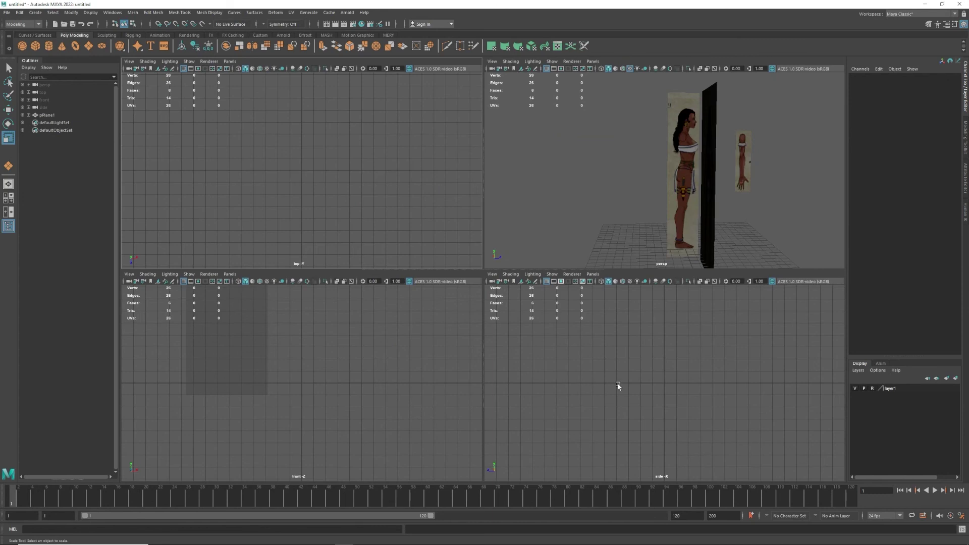
pyautogui.click(631, 287)
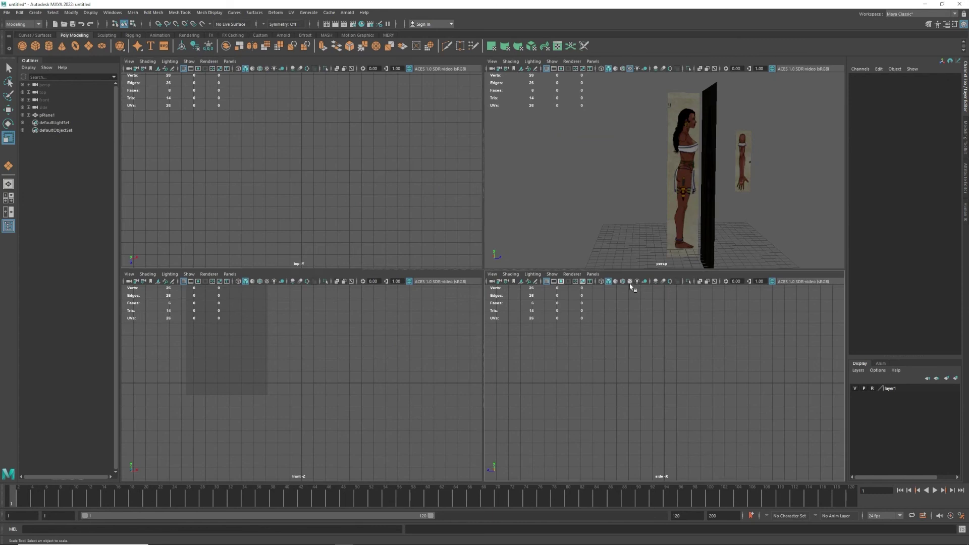
pyautogui.click(266, 282)
pyautogui.scroll(-2, 320, 340)
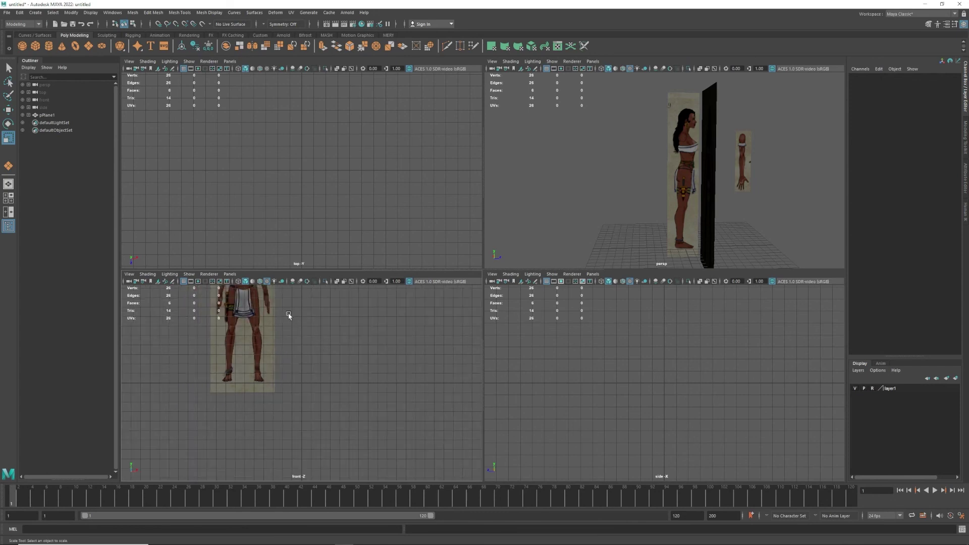
pyautogui.keyDown('alt'); pyautogui.moveTo(288, 315); pyautogui.dragTo(238, 407, button='middle'); pyautogui.keyUp('alt')
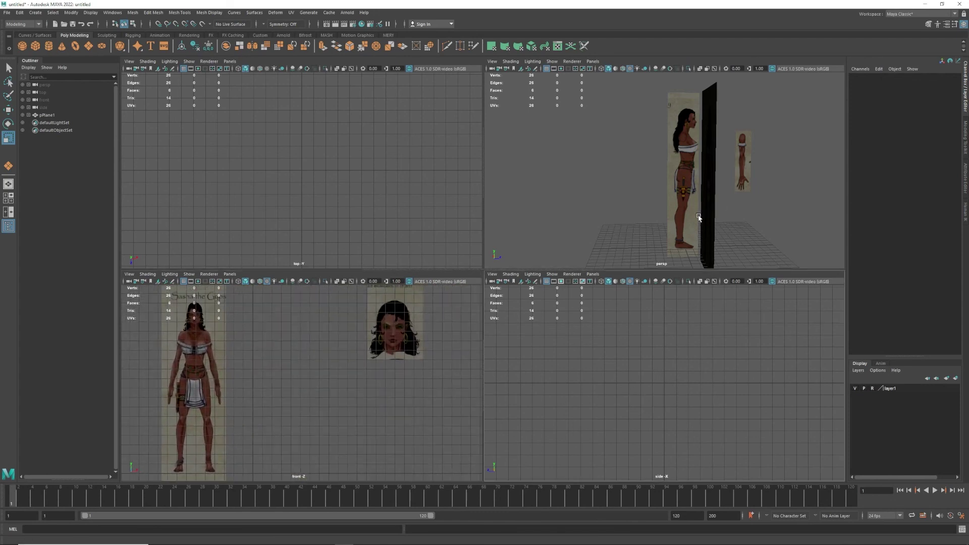
# Step: Create a new left orthographic camera (left1) in the side panel and pan it onto the figure
pyautogui.click(593, 274)
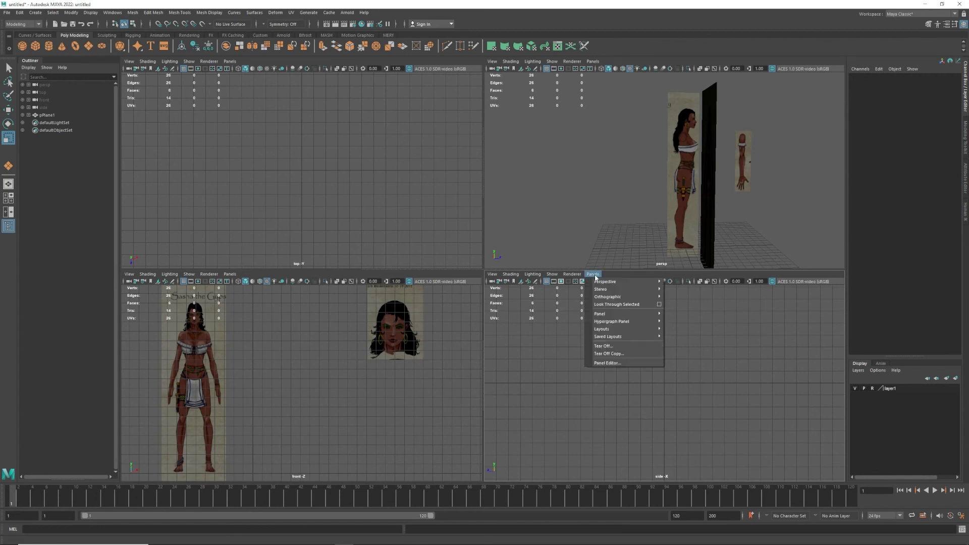
pyautogui.moveTo(602, 289)
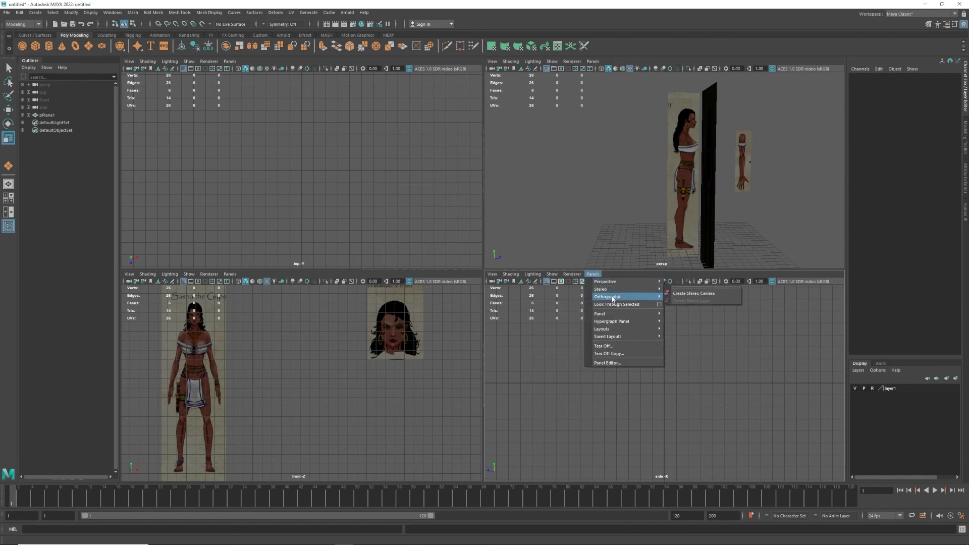
pyautogui.moveTo(689, 323)
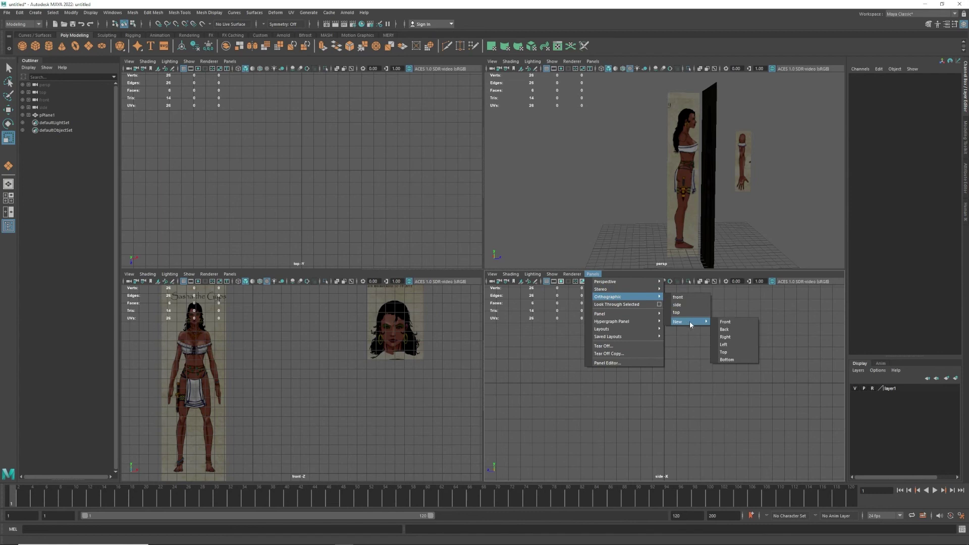
pyautogui.click(730, 344)
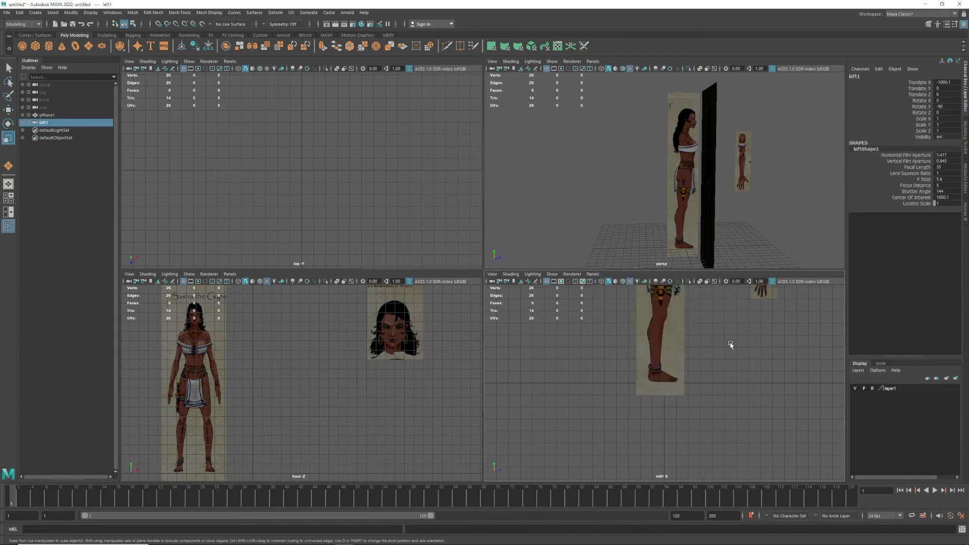
pyautogui.keyDown('alt'); pyautogui.moveTo(674, 318); pyautogui.dragTo(673, 408, button='middle'); pyautogui.keyUp('alt')
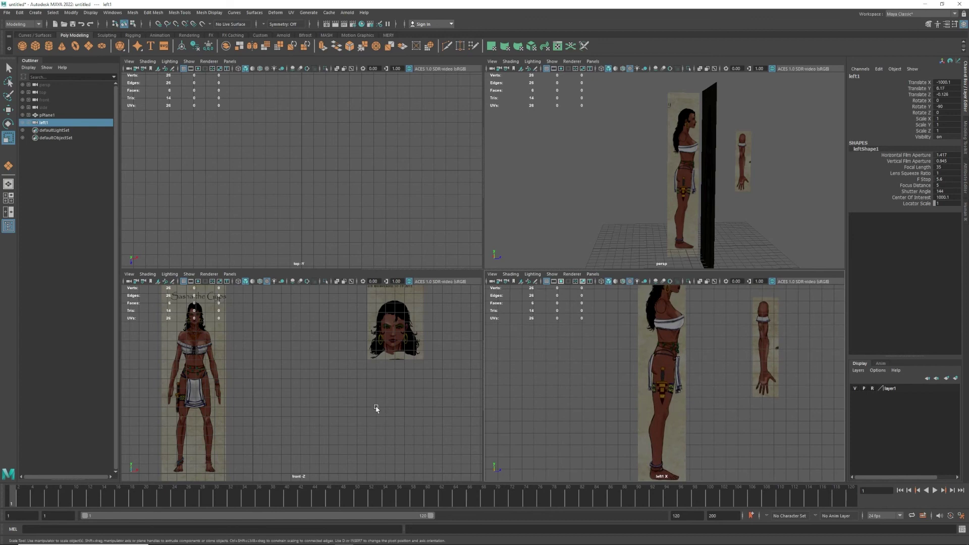
pyautogui.keyDown('alt'); pyautogui.moveTo(665, 334); pyautogui.dragTo(662, 367, button='middle'); pyautogui.keyUp('alt')
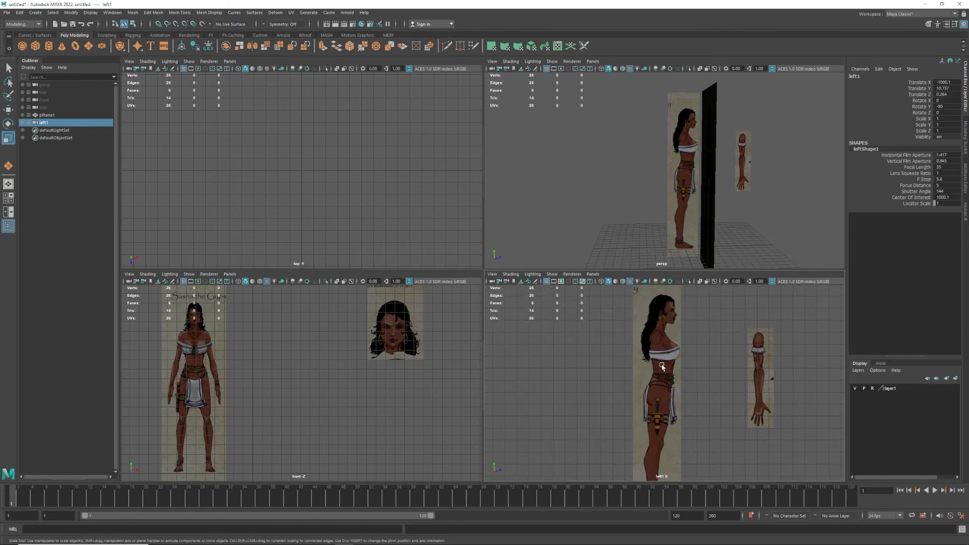